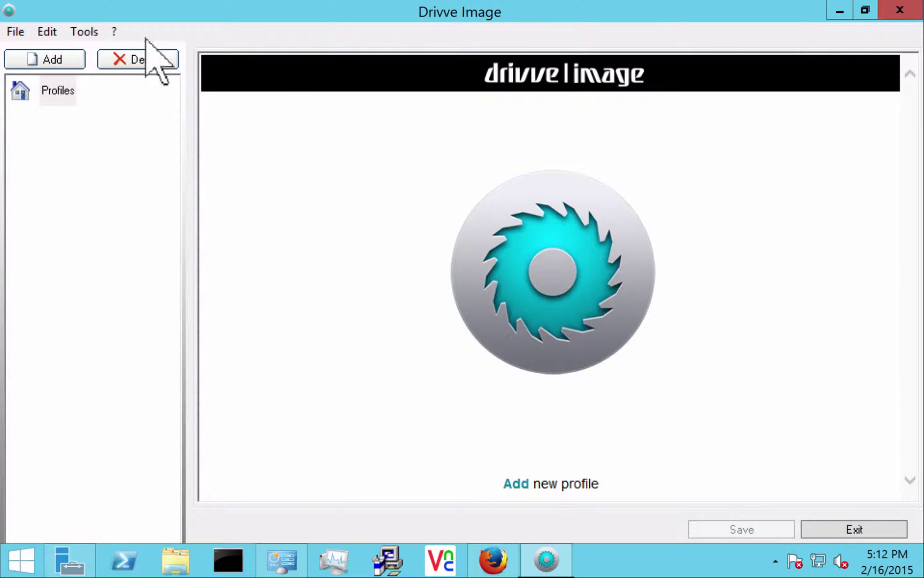
Browse the File menu, then the Edit menu, to see the profile add, import and export commands.
left_click(15, 33)
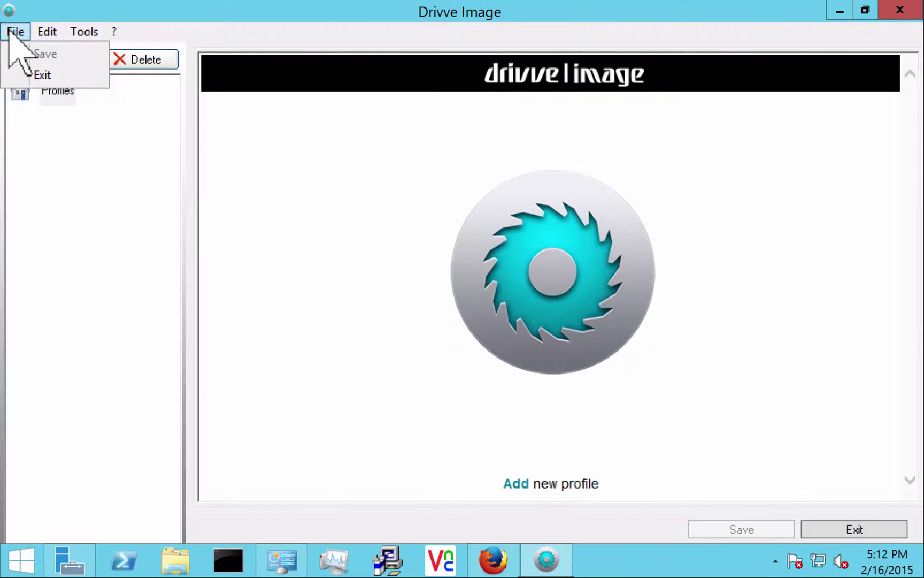
mouse_move(40, 34)
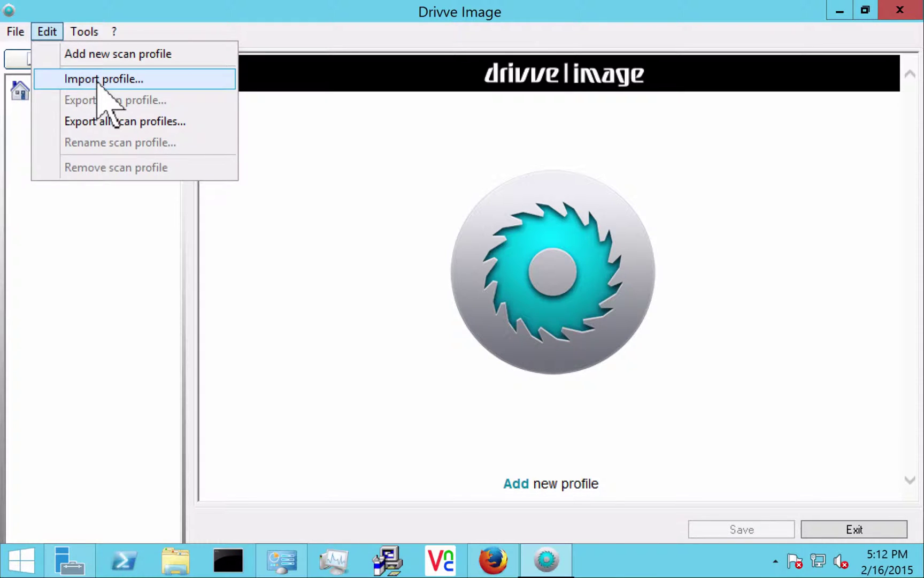
Show the Tools menu listing Device Management, Data sources, Licenses and Options.
mouse_move(83, 33)
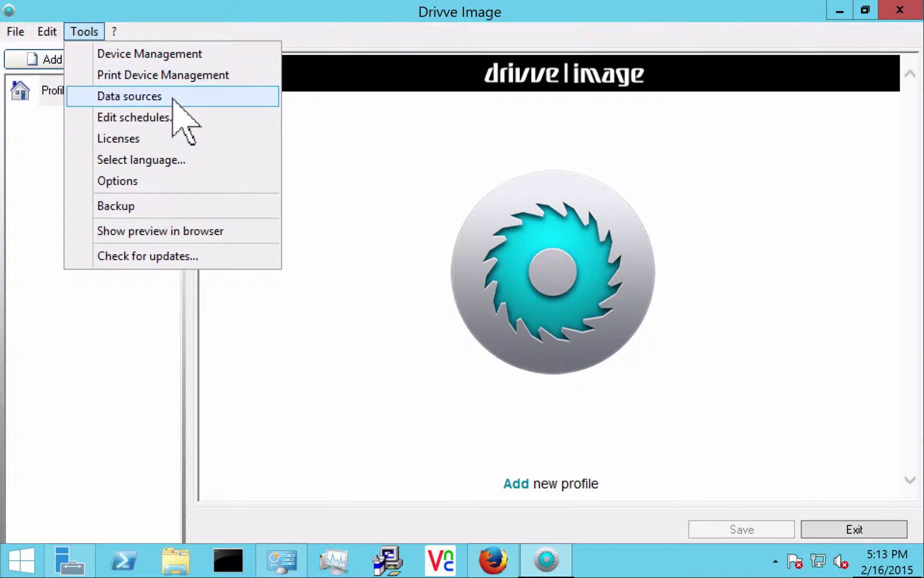
In Options, test the Active Directory server connection and dismiss the success message.
left_click(144, 180)
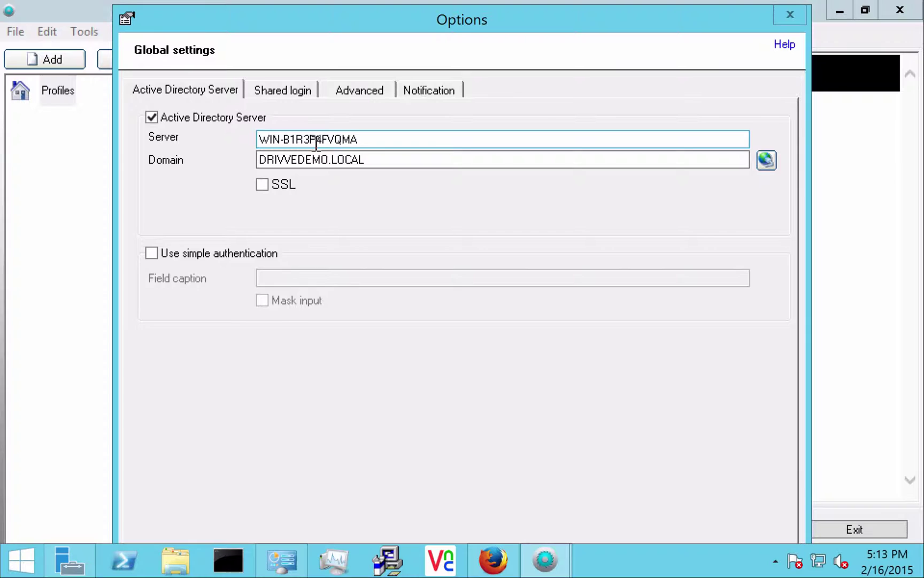
left_click(766, 161)
left_click(548, 346)
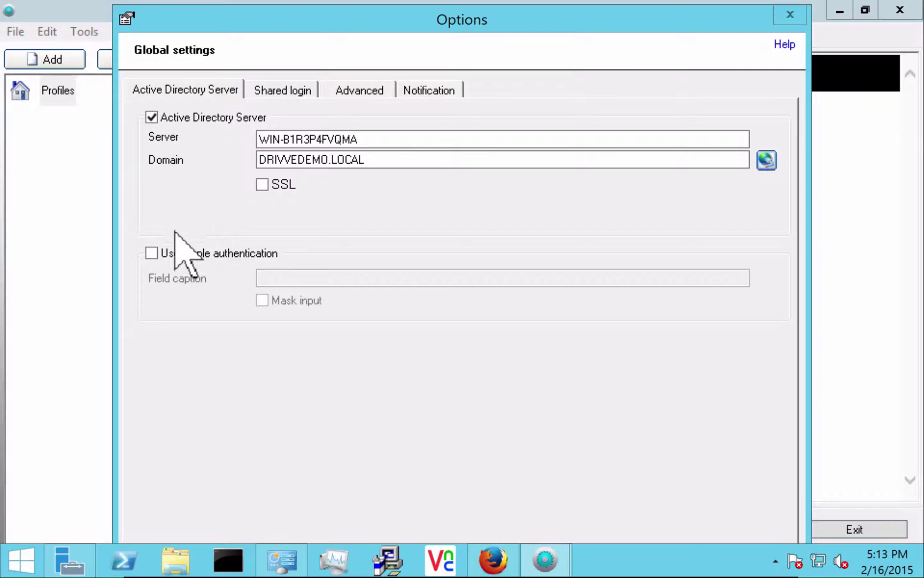
Enable the Drivve Print WsHost on Shared login with address 127.0.0.1.
left_click(278, 83)
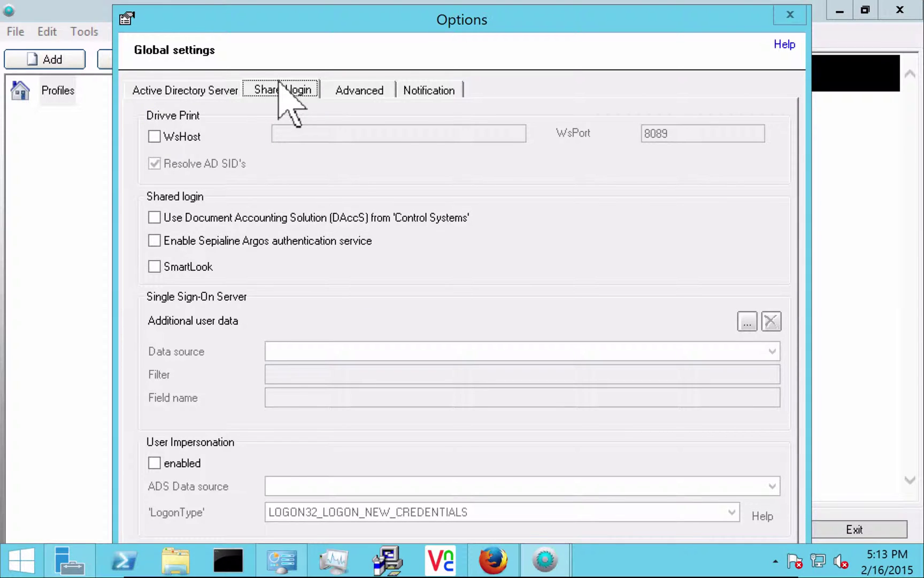
left_click(154, 137)
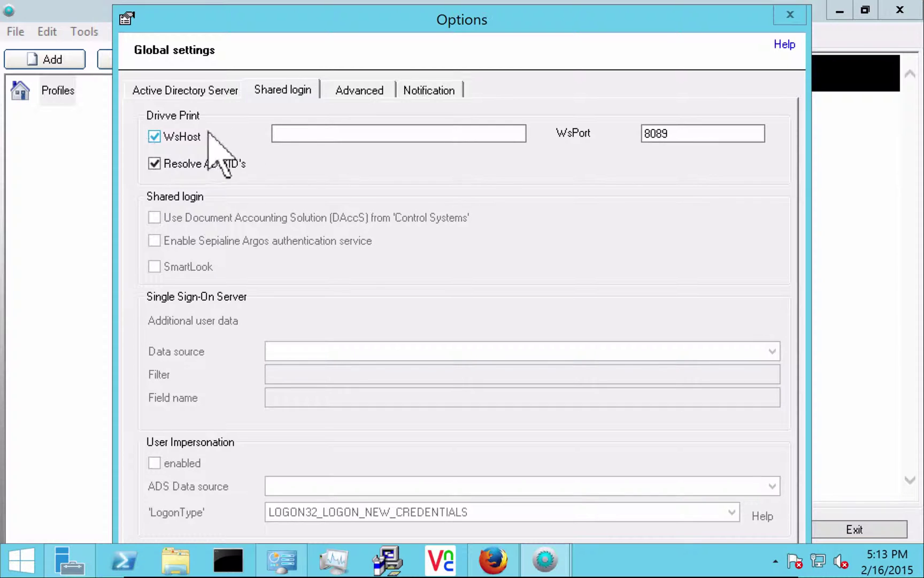
left_click(287, 133)
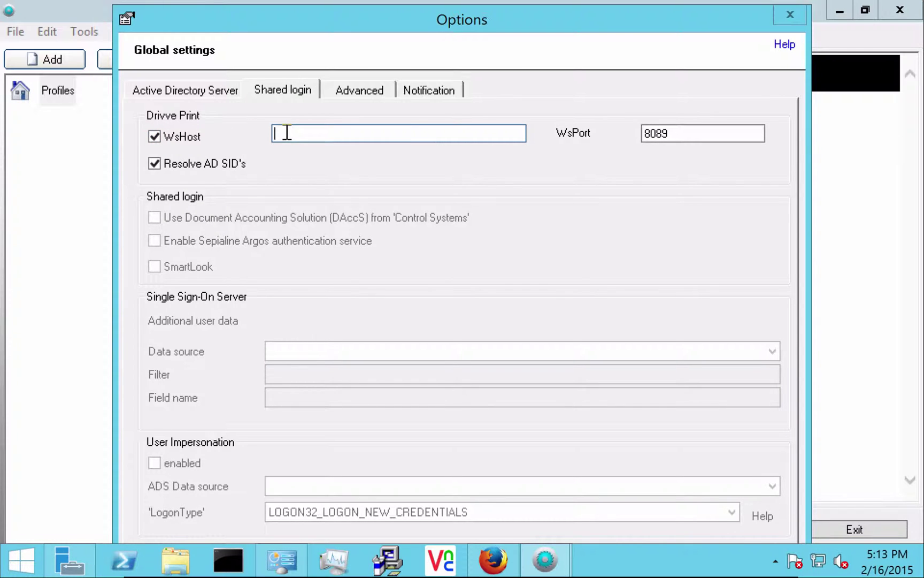
type("127.0.0.1")
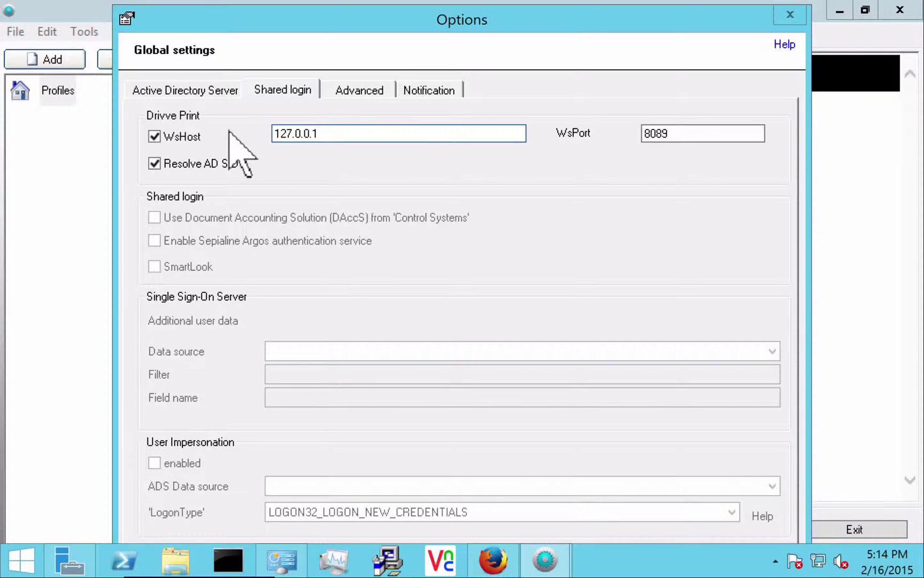
Recheck the Active Directory server and Shared login settings before moving to Advanced settings.
left_click(198, 85)
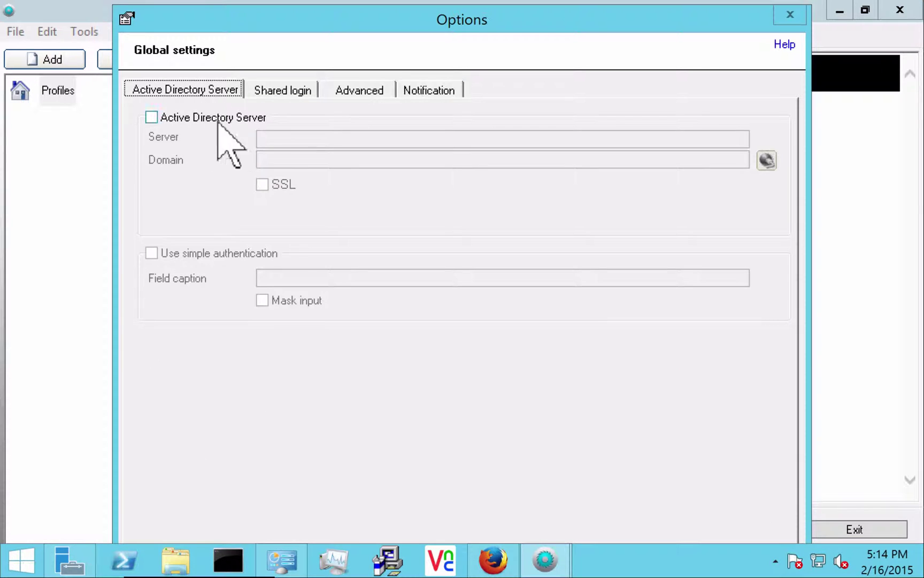
left_click(266, 81)
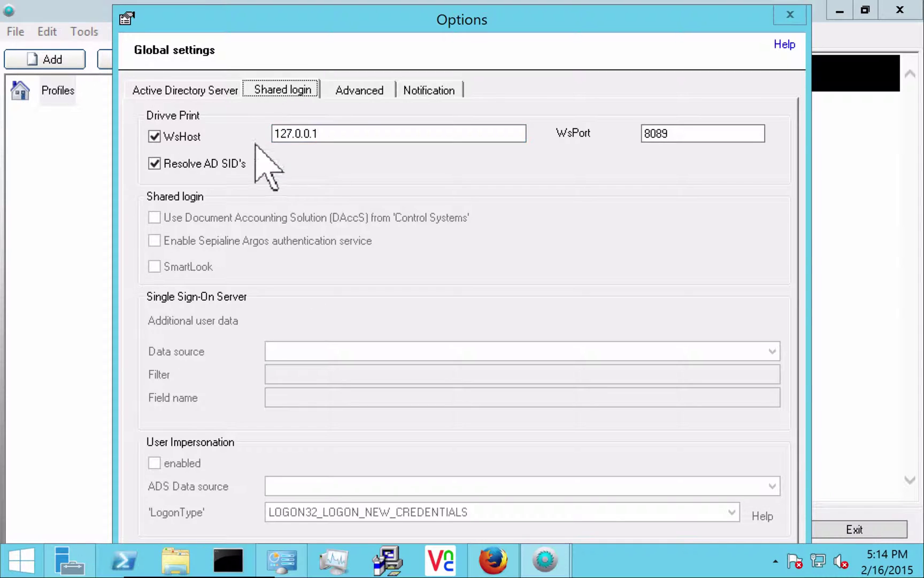
left_click(208, 89)
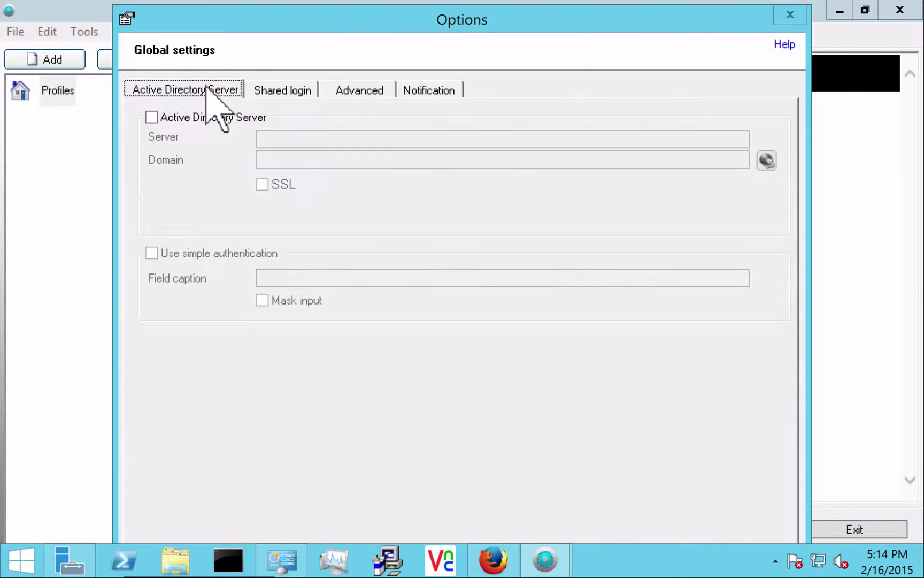
left_click(151, 118)
left_click(282, 91)
left_click(340, 91)
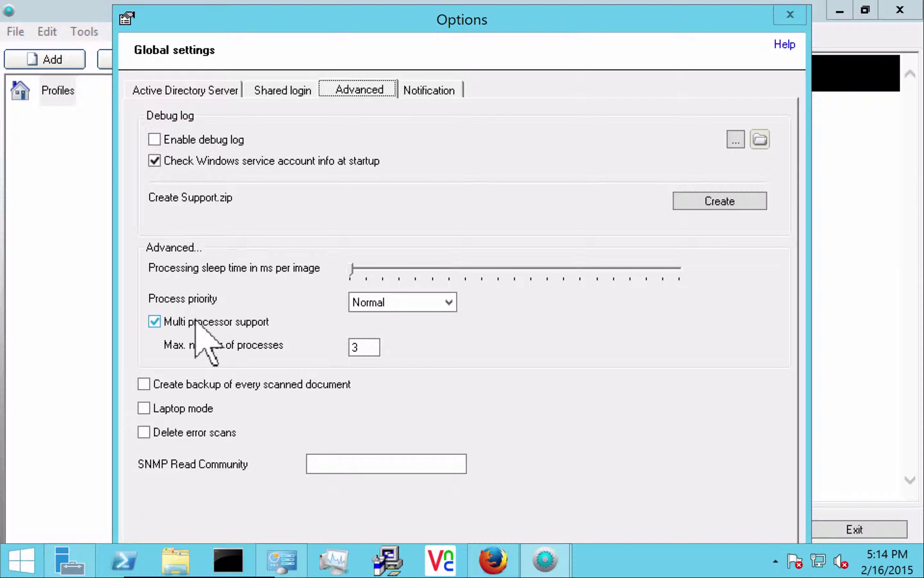
Set Max. number of processes to 4 and uncheck Multi processor support.
mouse_move(207, 319)
left_click(373, 347)
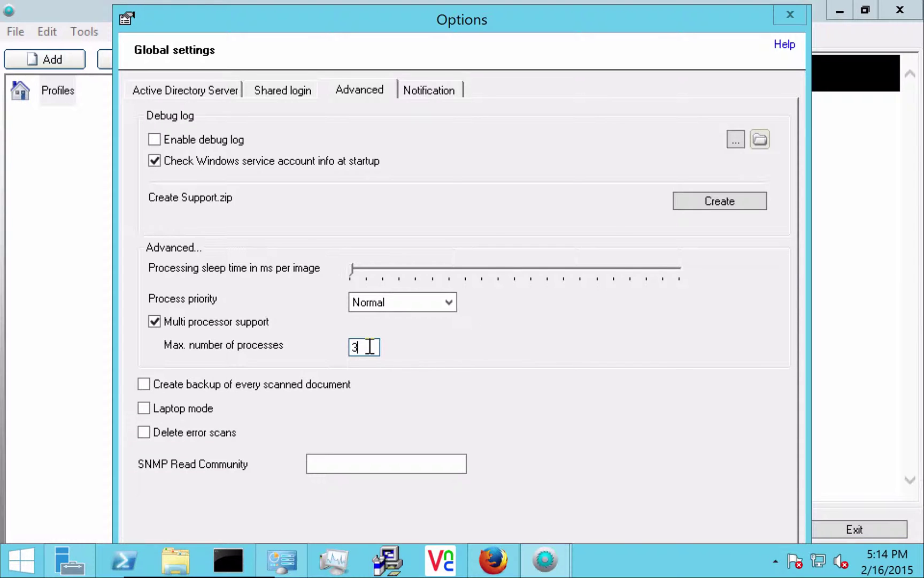
key("BackSpace")
type("4")
key("BackSpace")
type("5")
key("BackSpace")
type("4")
left_click(153, 320)
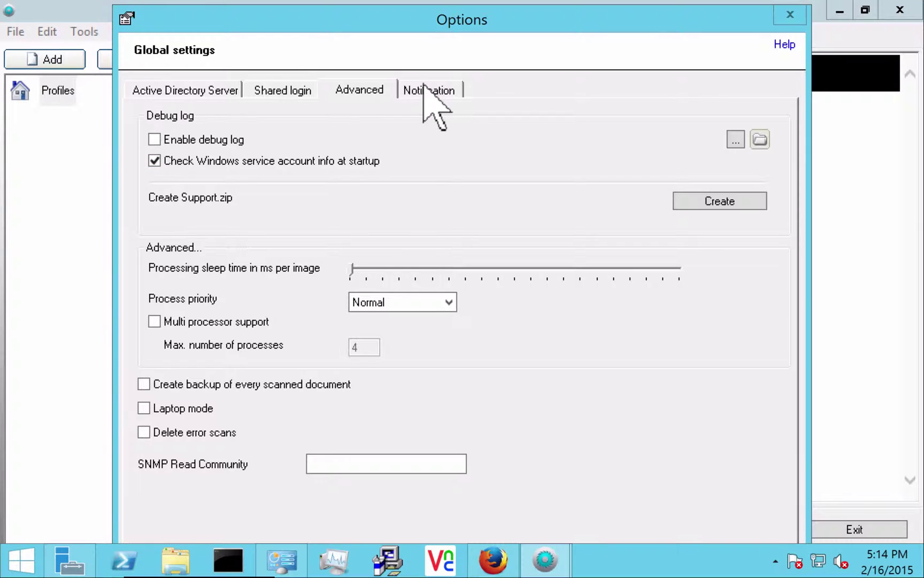
left_click(327, 463)
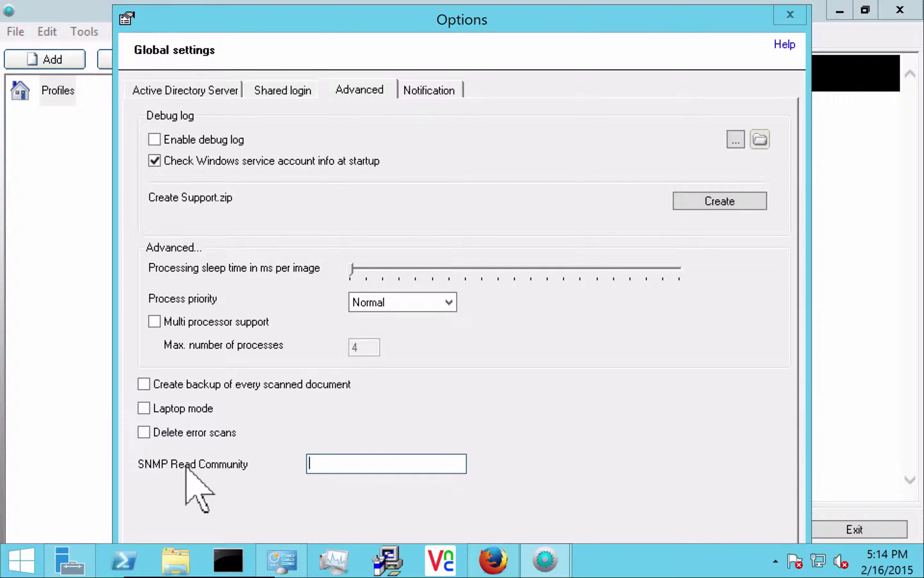
Look over the email Notification settings, then close the Options dialog.
left_click(431, 86)
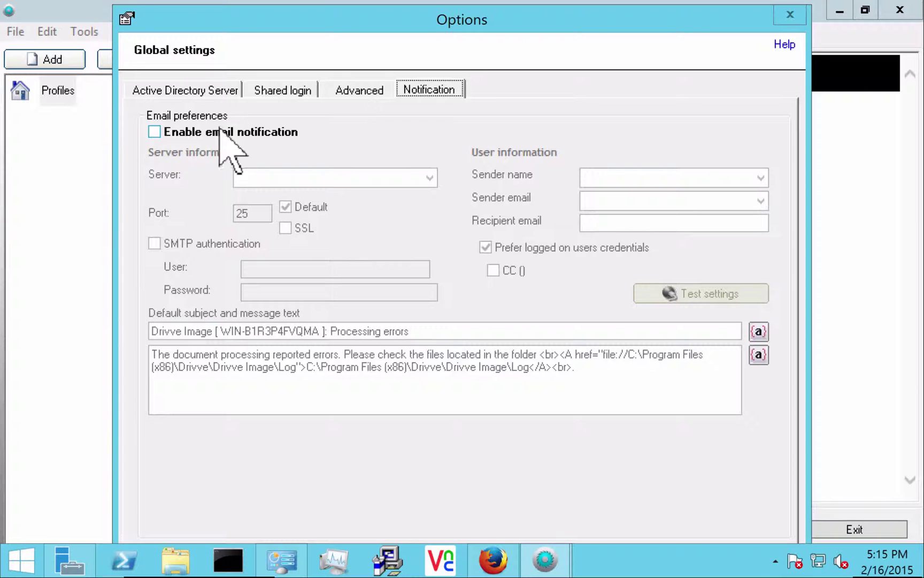
key("Escape")
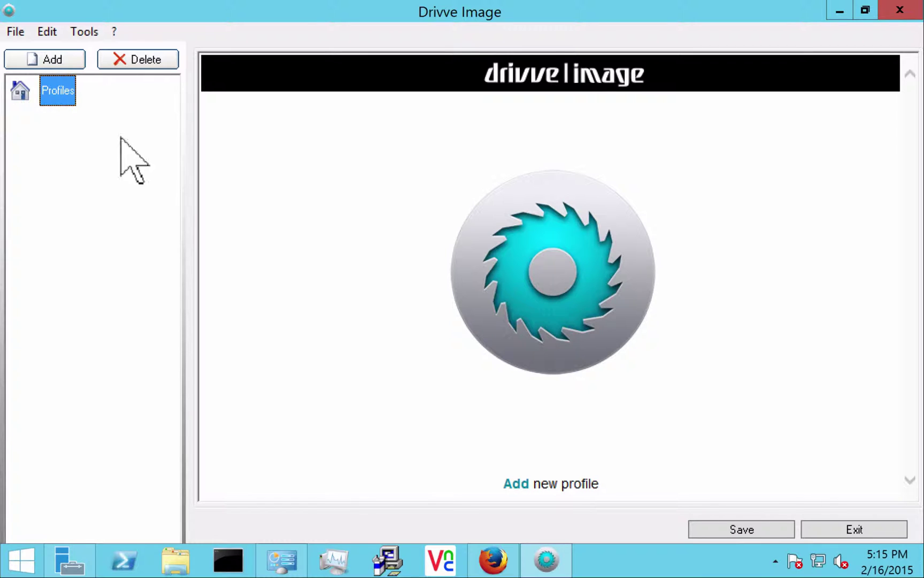
Add a new profile with Device type Embedded Device and the name 'Scan to folder'.
left_click(513, 484)
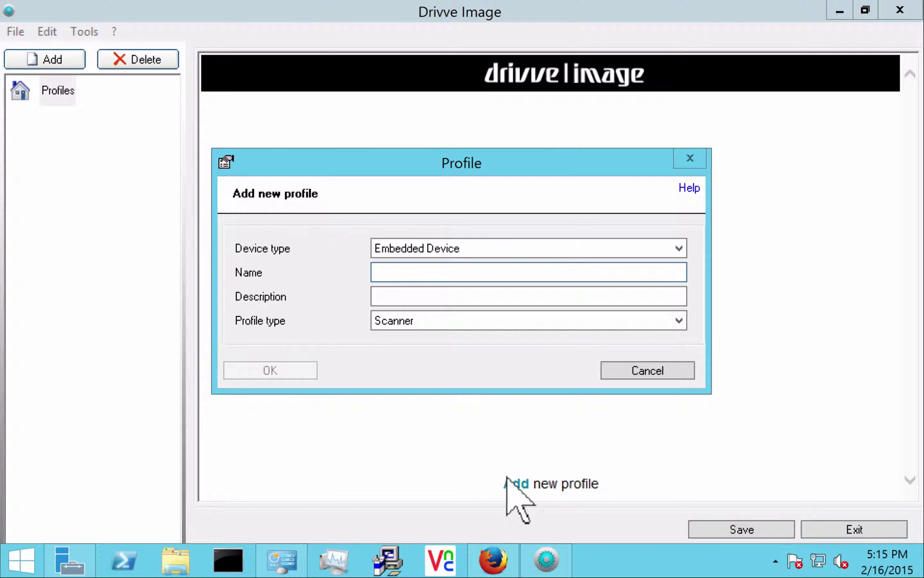
left_click(462, 243)
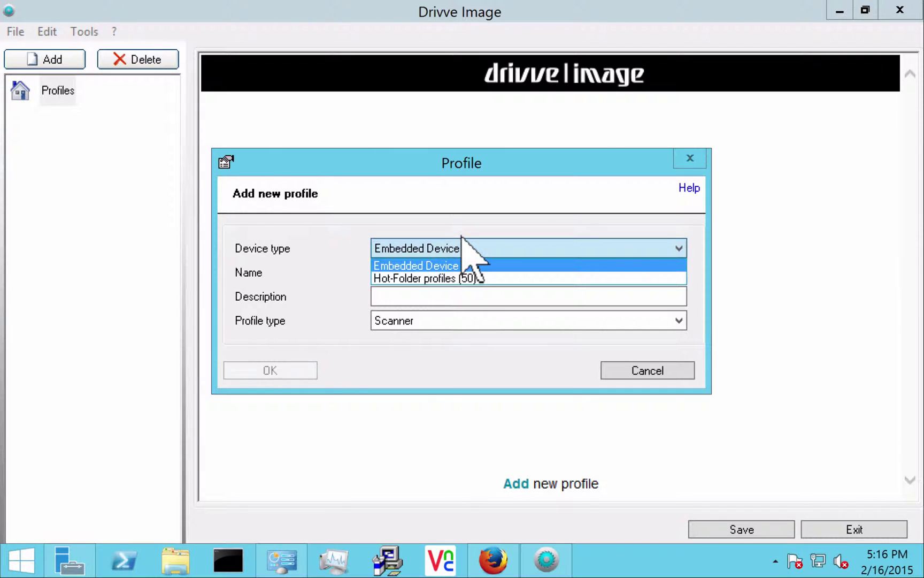
left_click(444, 278)
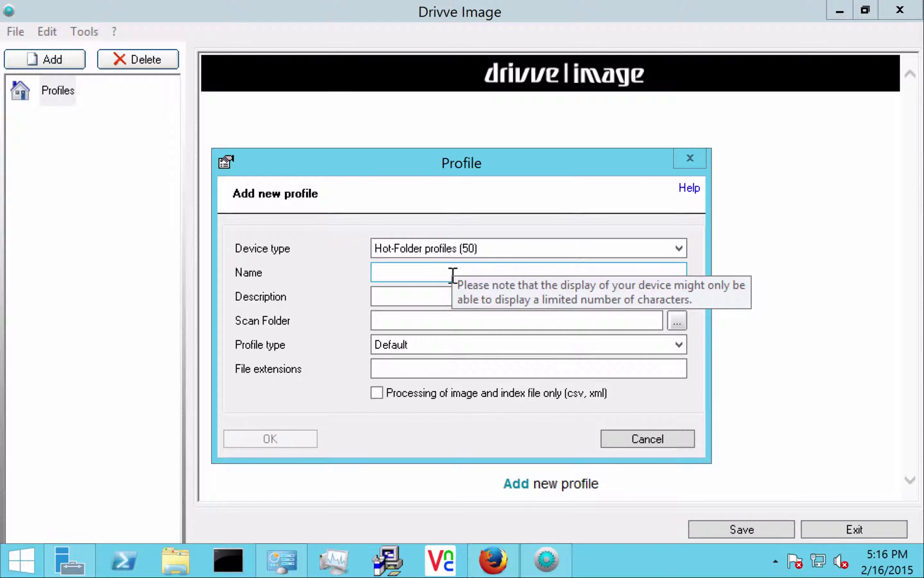
left_click(483, 246)
left_click(428, 264)
left_click(438, 273)
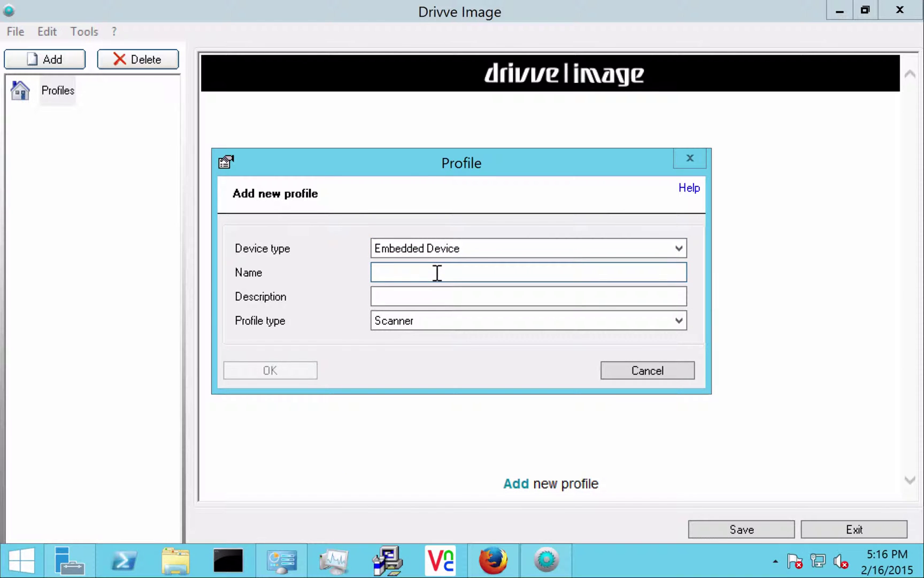
type("Sca")
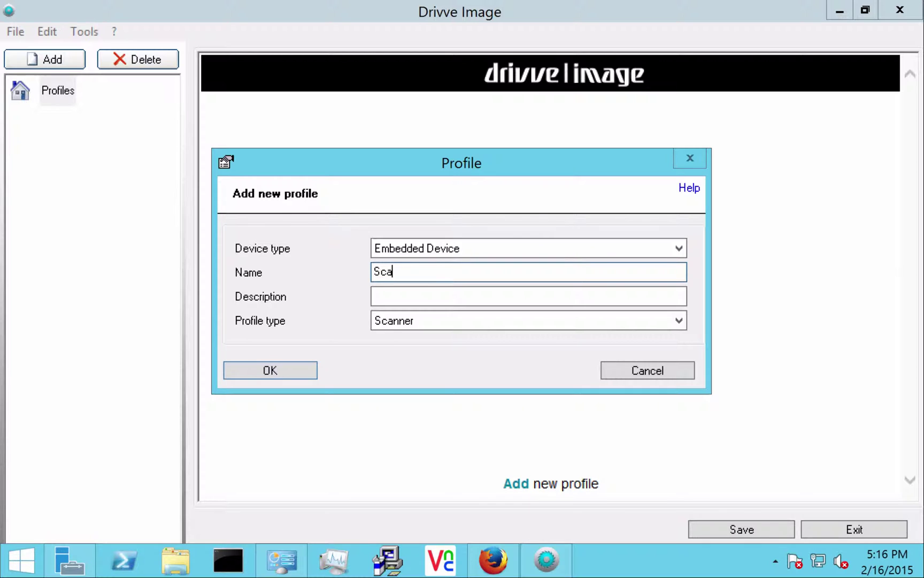
type("n to folder")
left_click(268, 371)
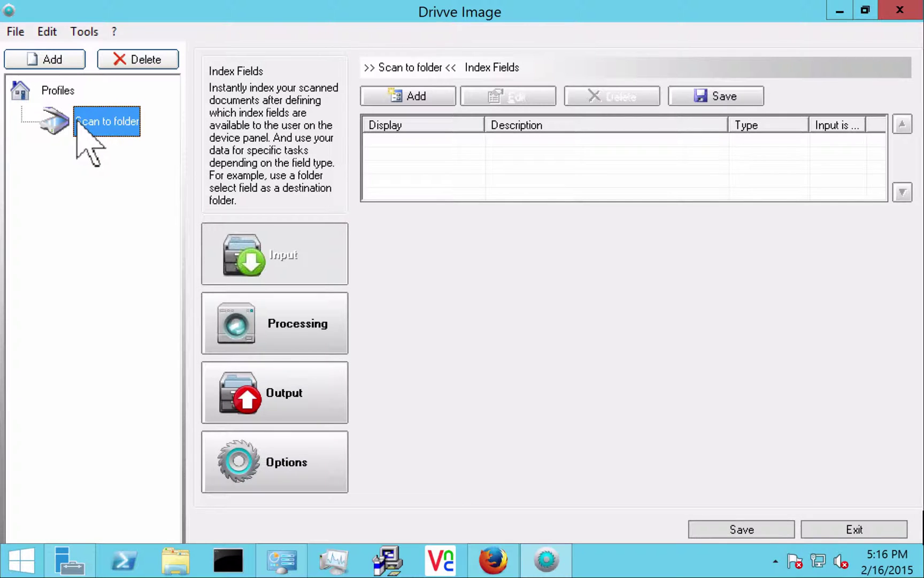
Disable the Scan to folder profile, confirm the save, then enable it again.
right_click(110, 122)
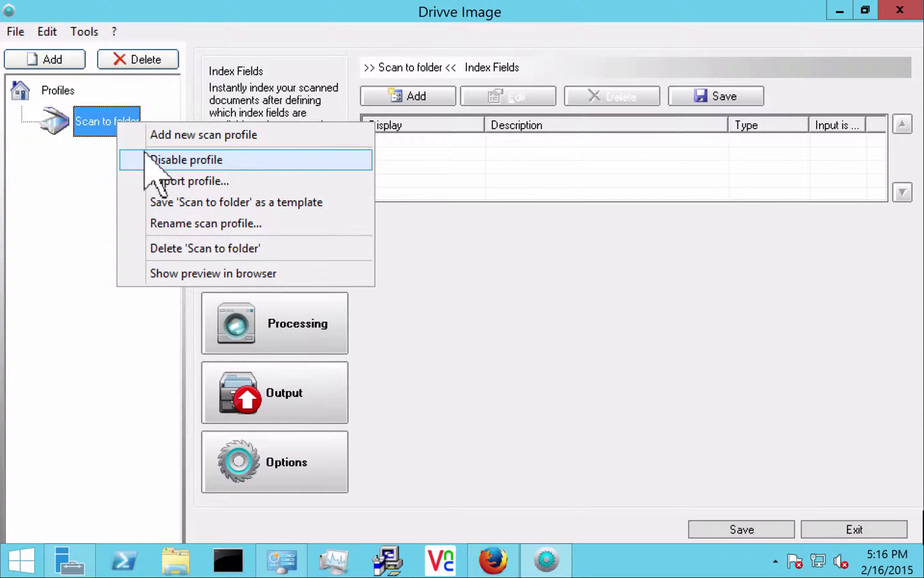
left_click(67, 194)
left_click(732, 530)
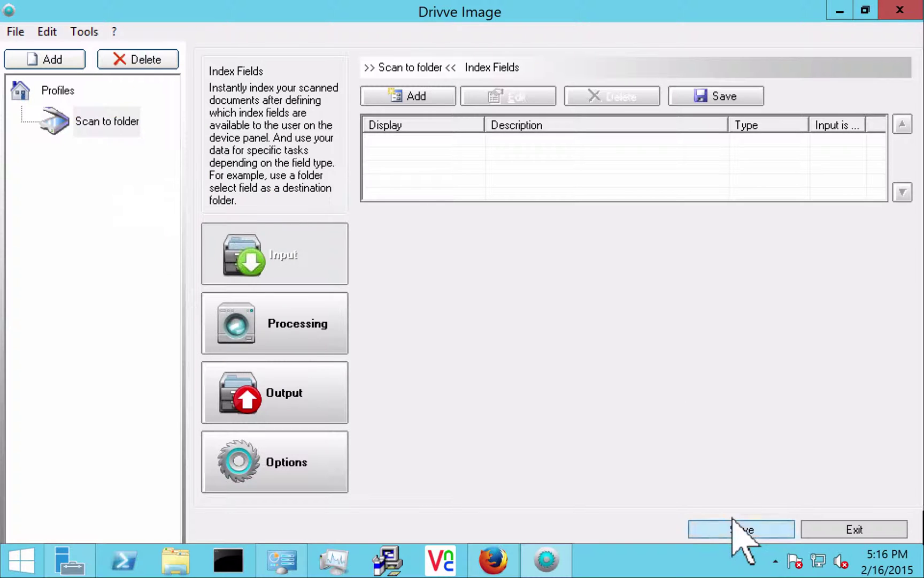
left_click(511, 367)
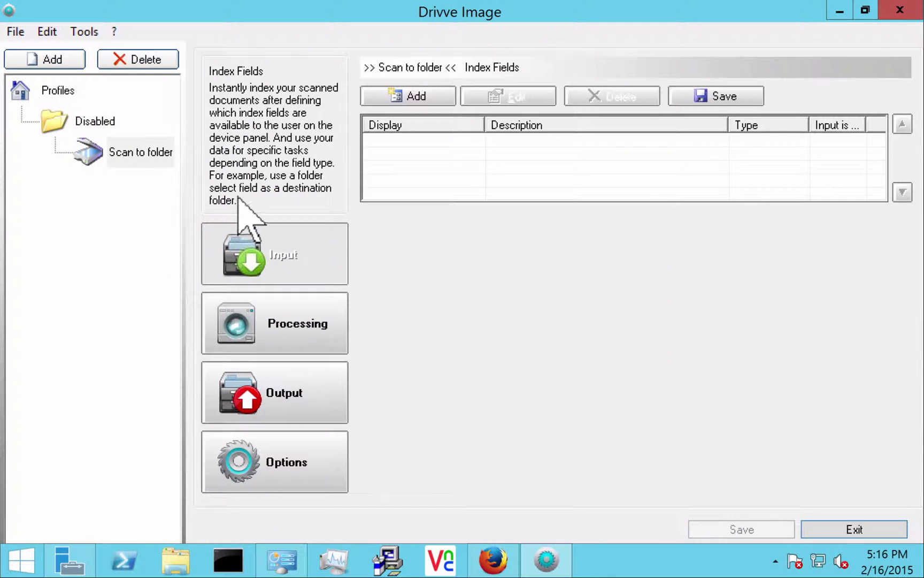
right_click(159, 156)
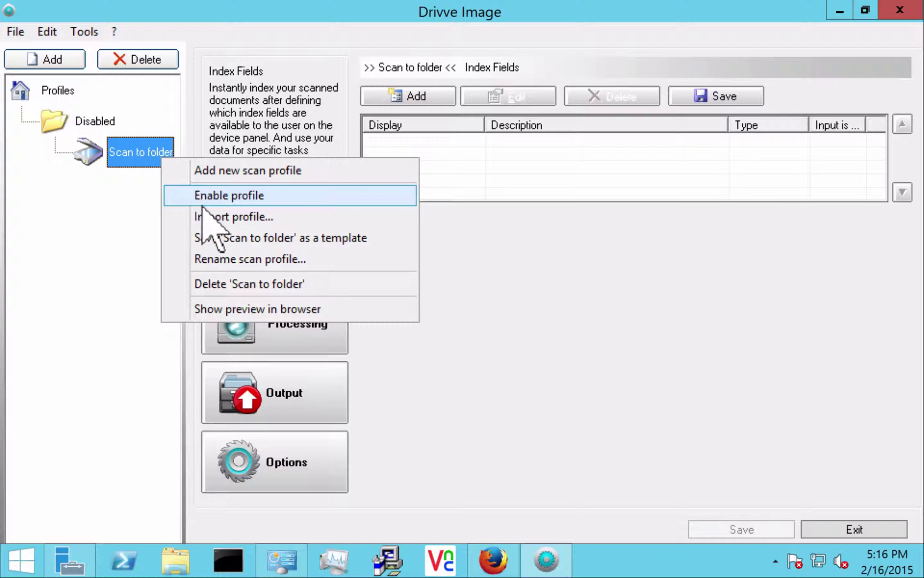
left_click(230, 197)
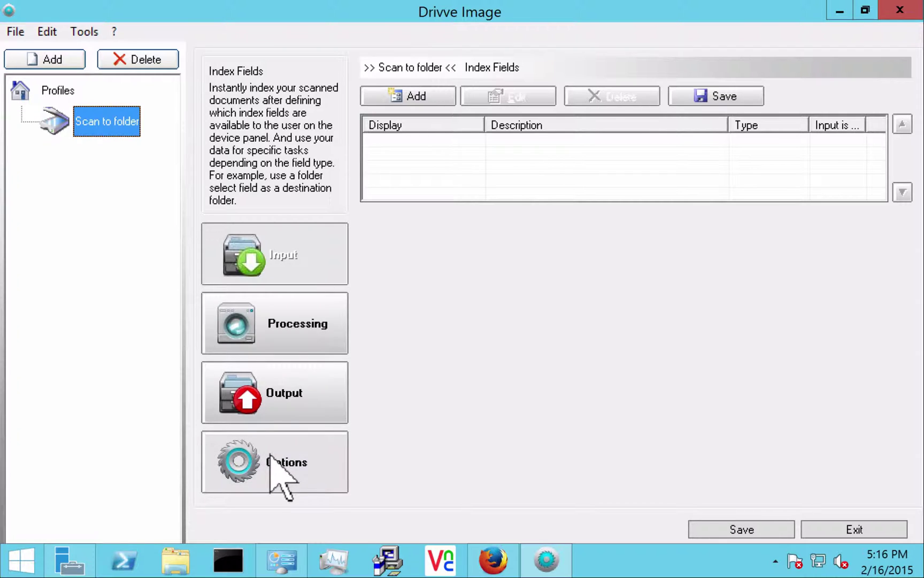
left_click(271, 259)
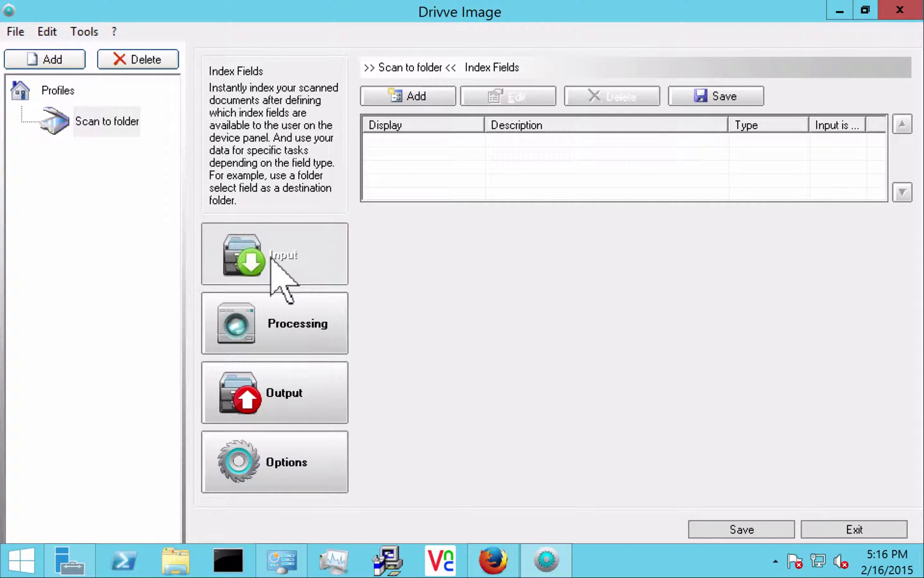
Add a Text index field with display name 'Name the file'.
left_click(407, 98)
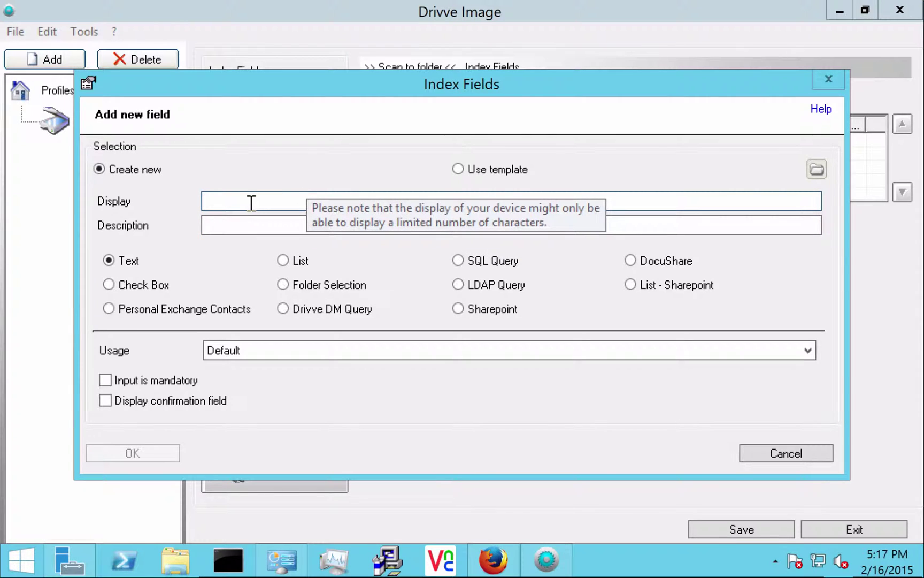
type("Nam")
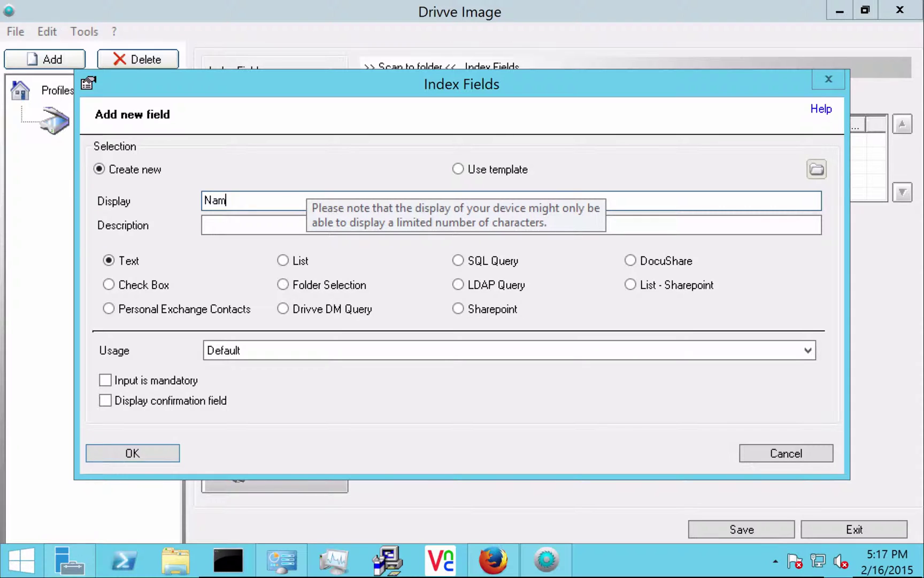
type("e the file")
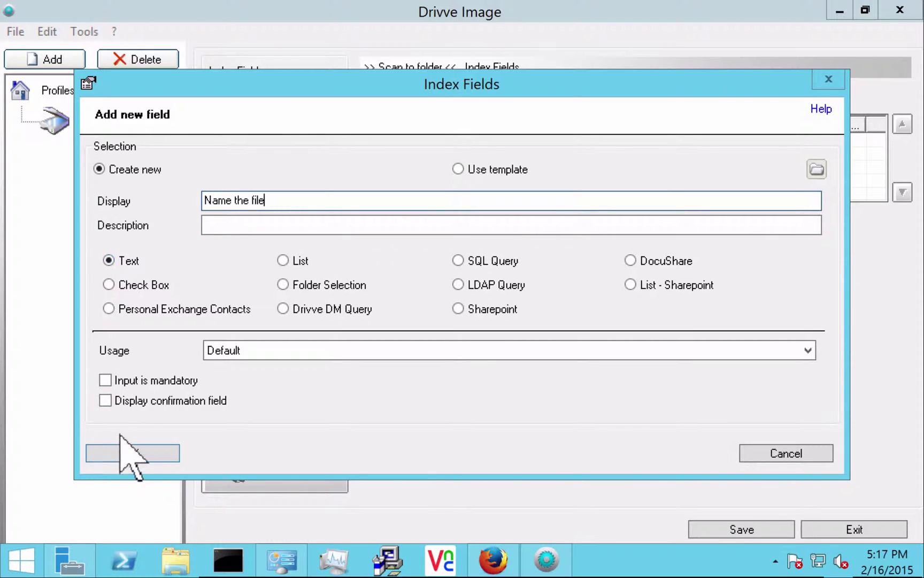
left_click(126, 452)
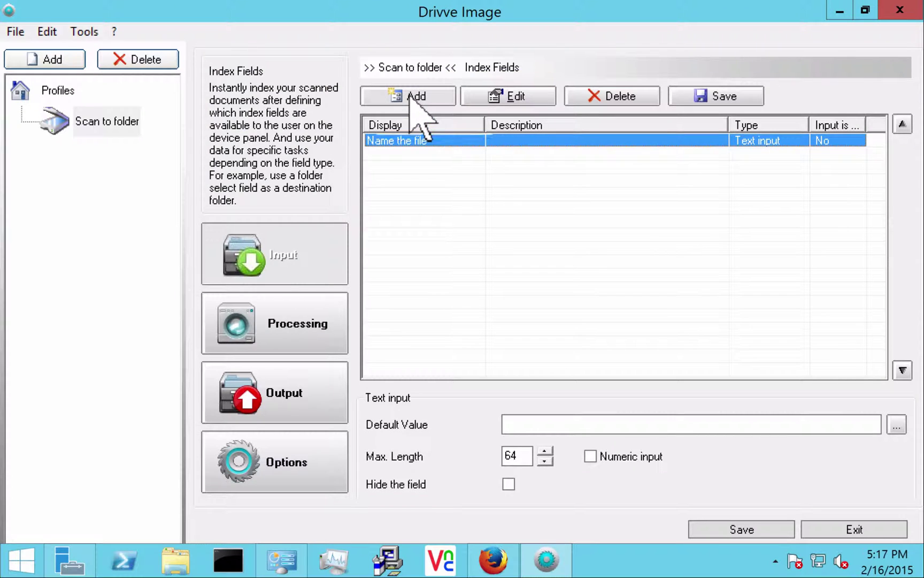
Add a mandatory Folder Selection index field named 'Browse folders' and acknowledge the notice.
left_click(412, 95)
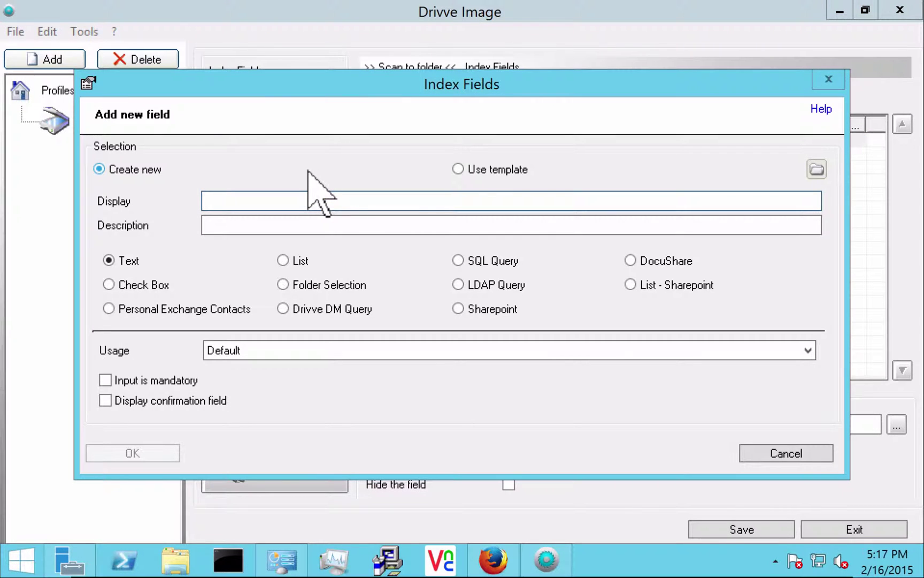
type("Br")
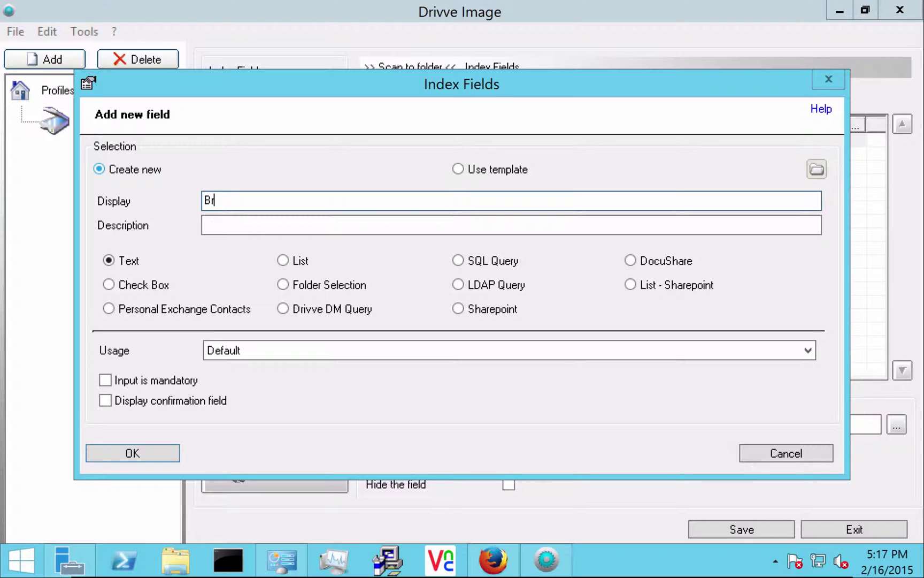
type("owse folders")
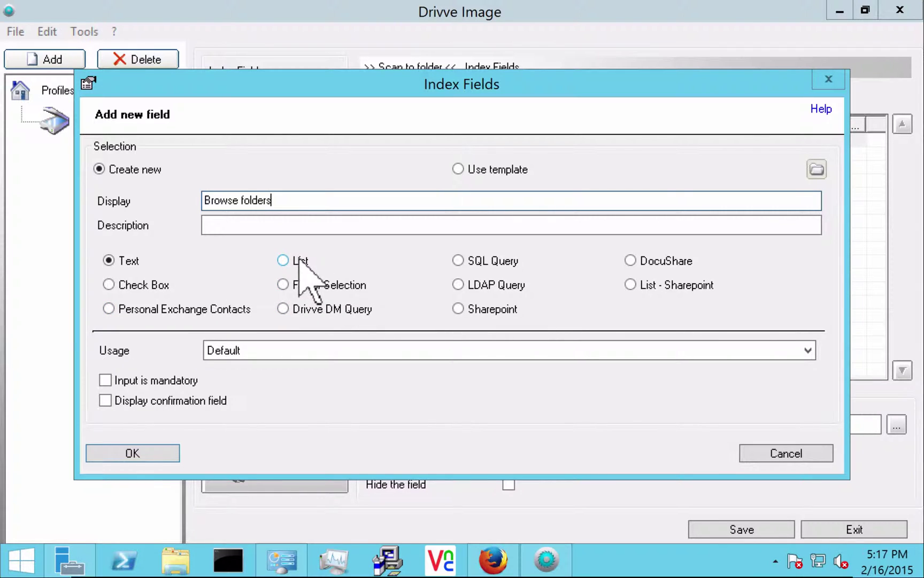
left_click(318, 285)
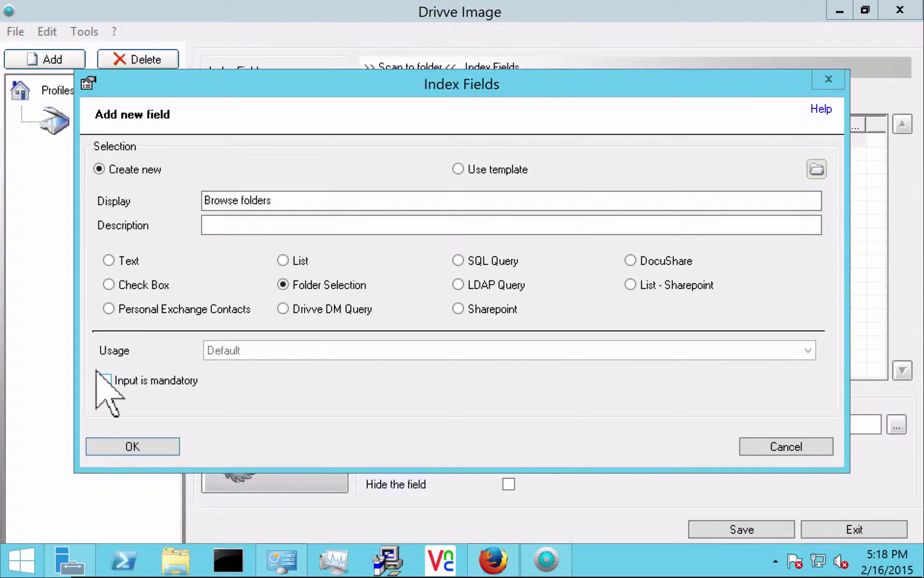
left_click(141, 439)
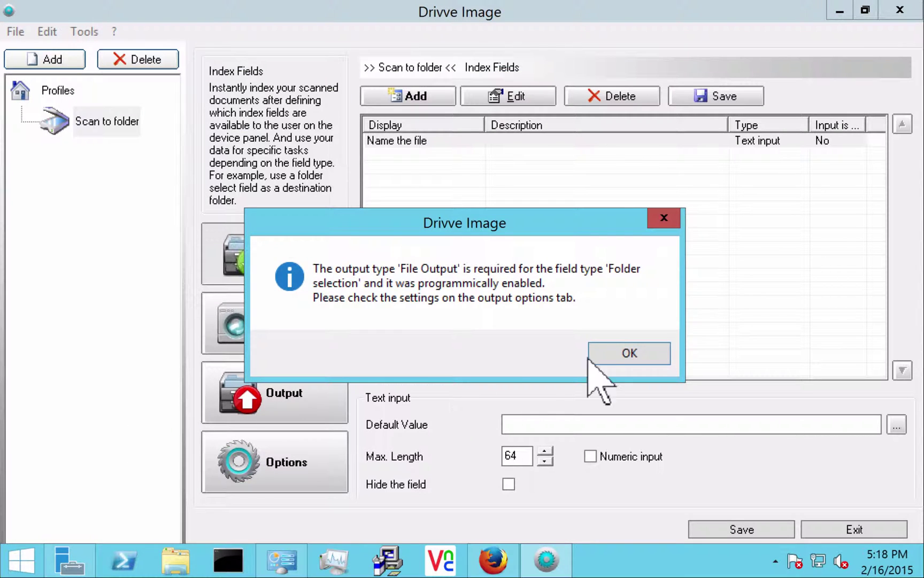
left_click(608, 348)
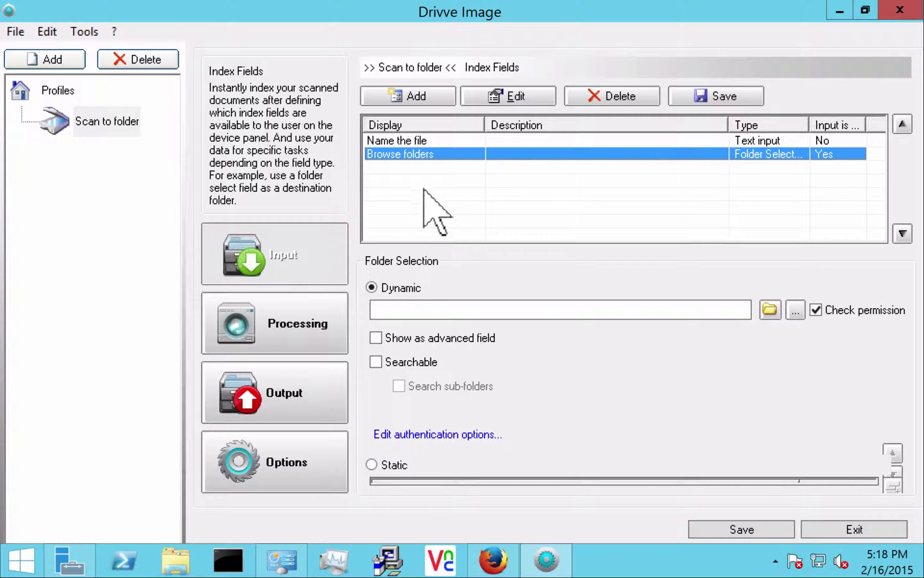
Set the field's dynamic starting folder to C:\, leaving authentication options unchanged.
left_click(762, 307)
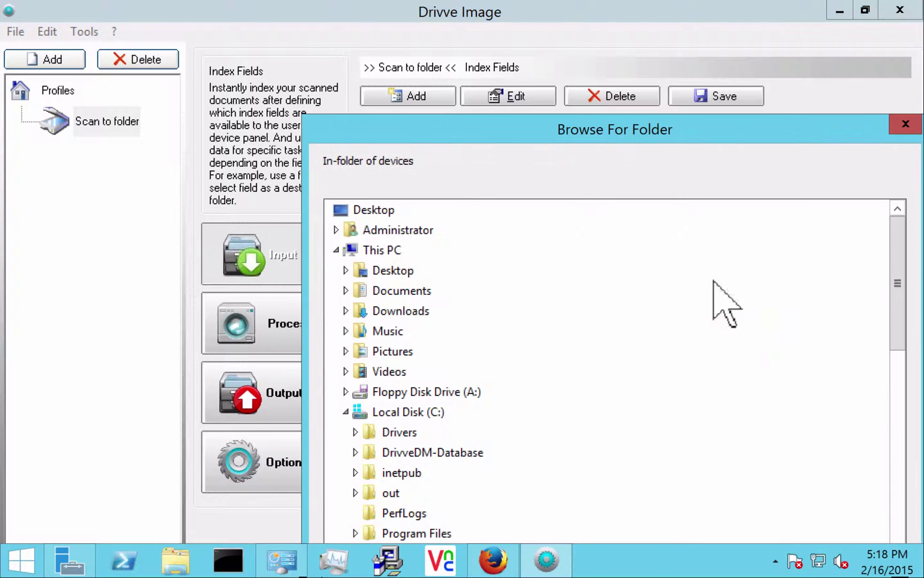
left_click(381, 409)
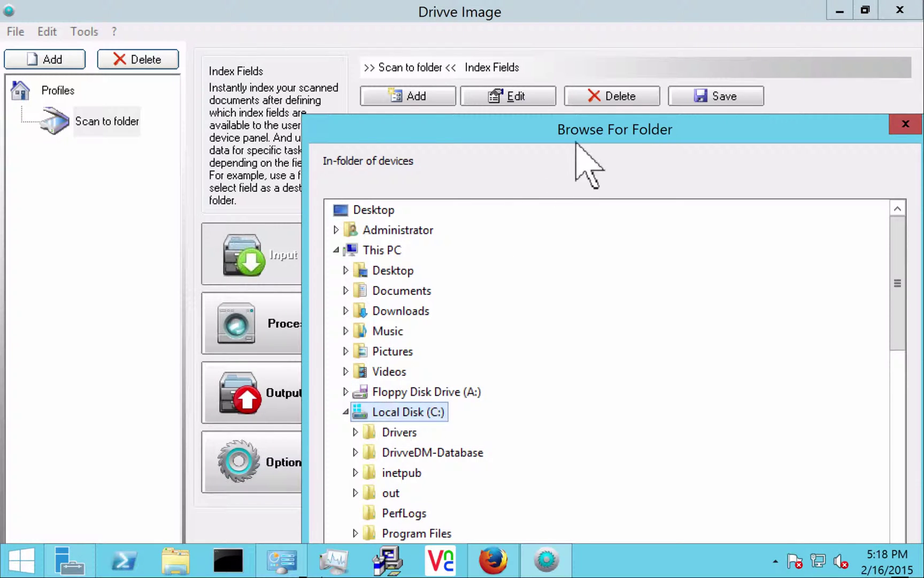
left_click_drag(582, 137, 497, 16)
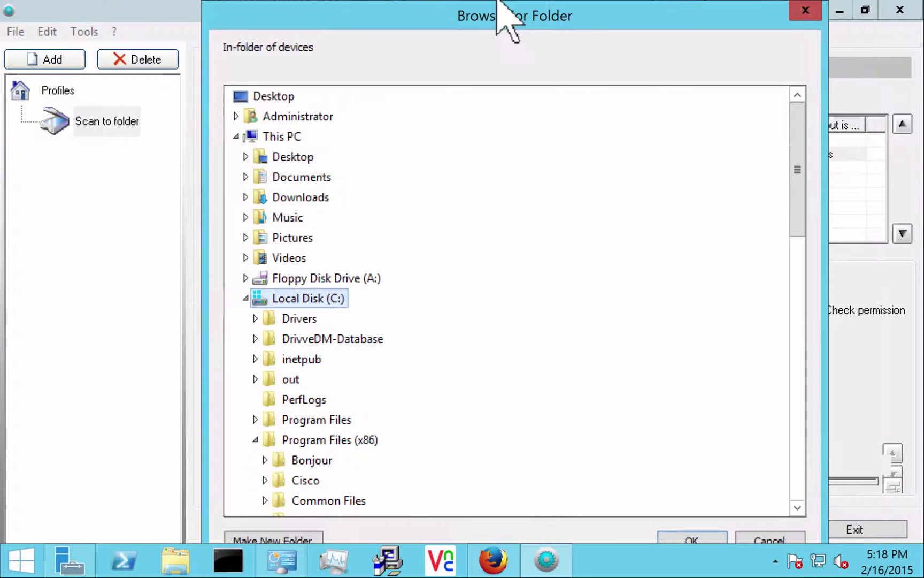
left_click(674, 537)
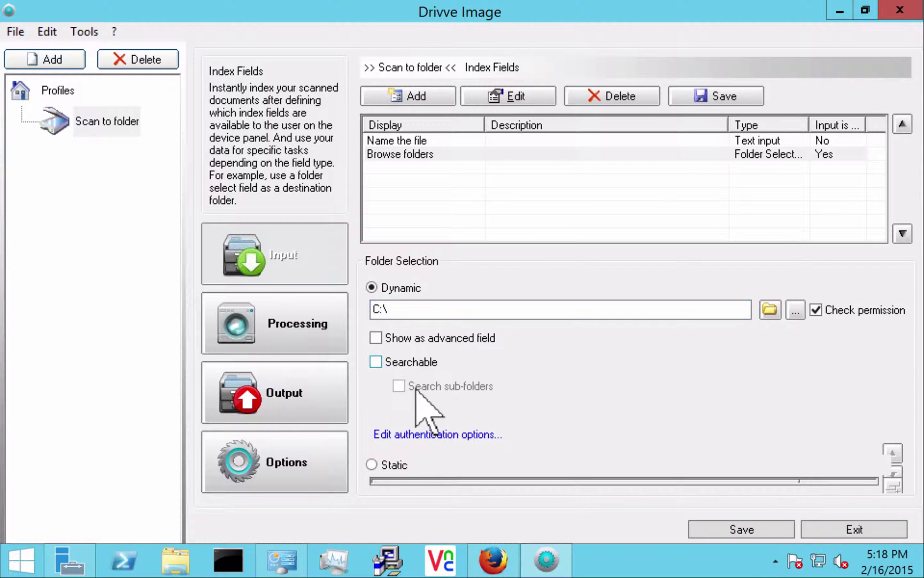
left_click(415, 435)
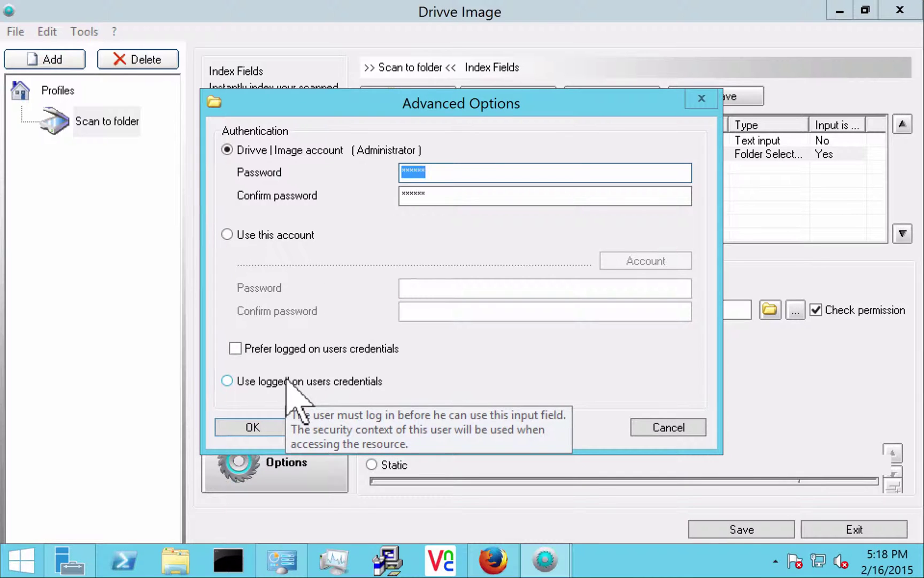
left_click(651, 426)
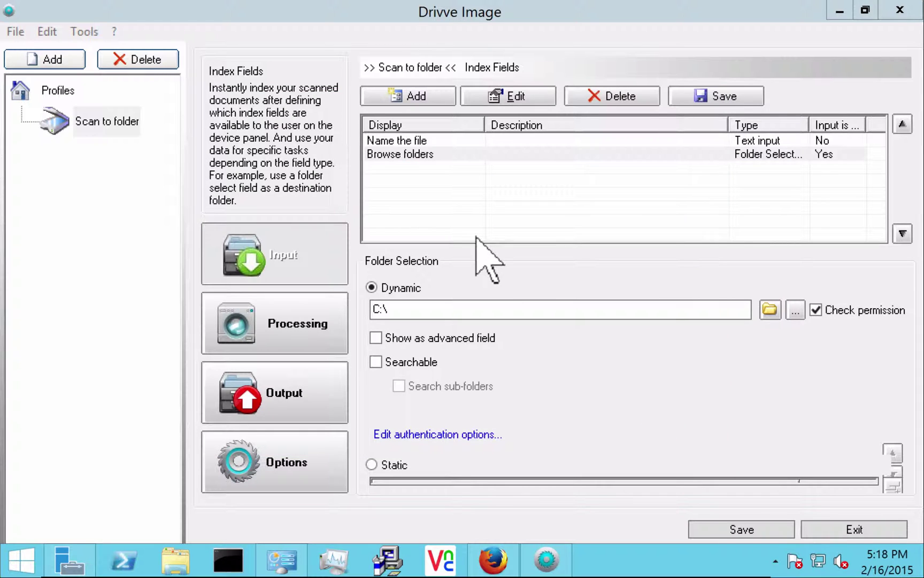
left_click(329, 330)
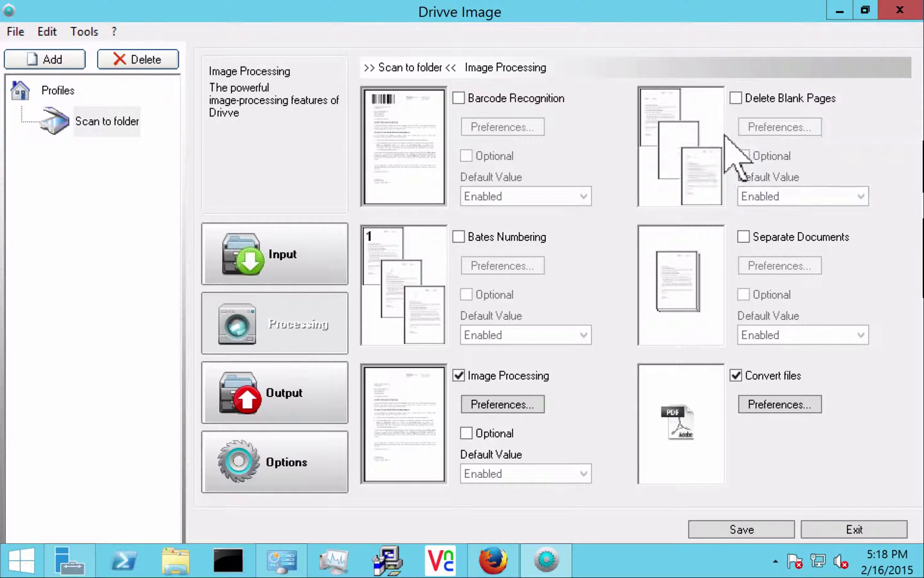
mouse_move(710, 115)
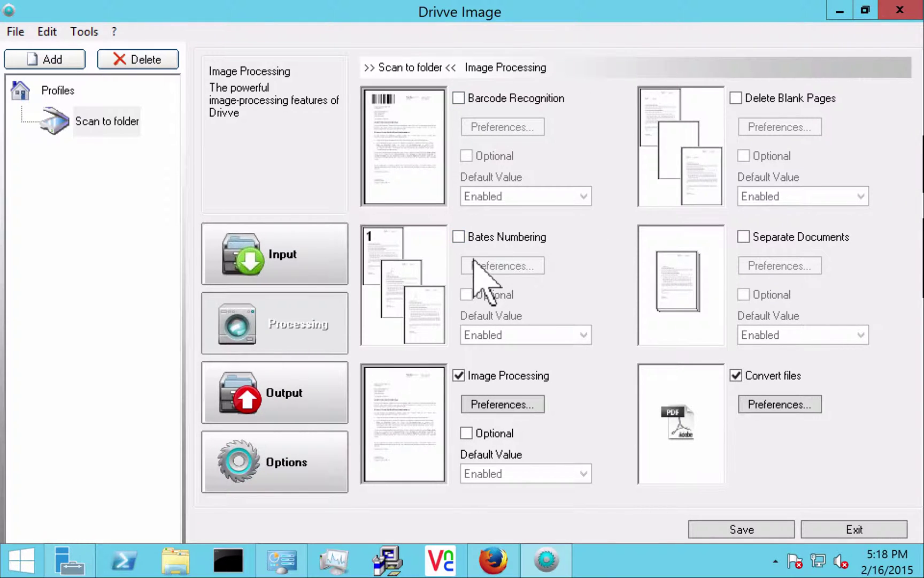
mouse_move(416, 265)
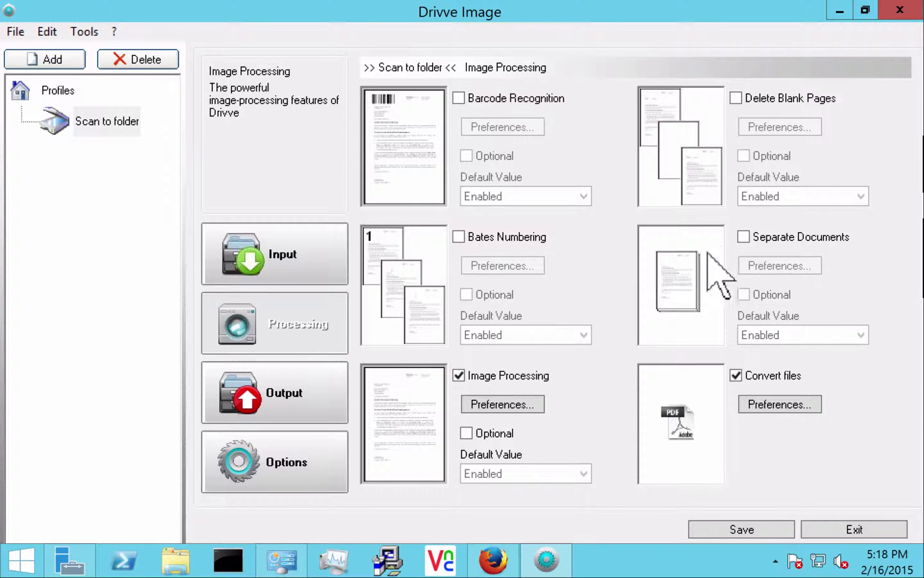
mouse_move(700, 256)
mouse_move(412, 413)
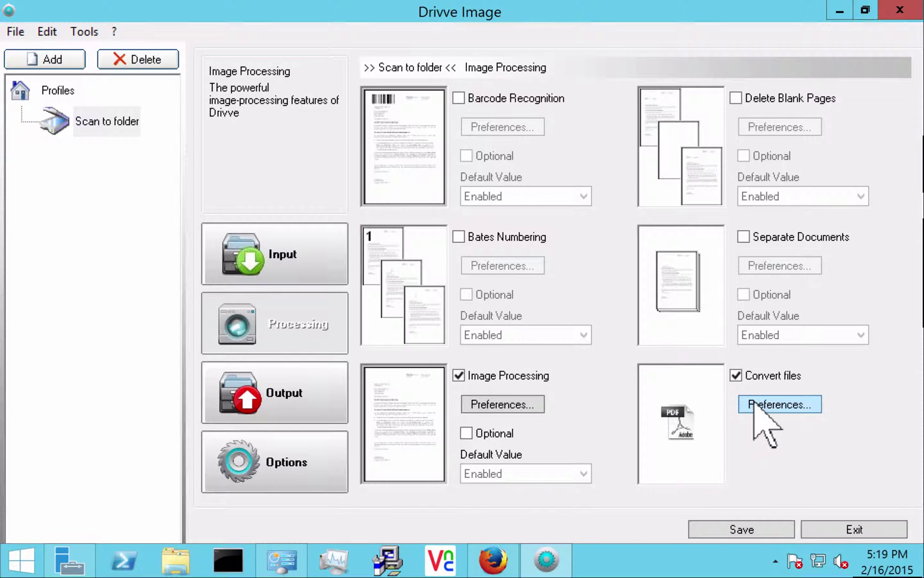
Change the screen resolution to 2560 × 1600, apply it and keep the changes.
left_click(289, 556)
left_click(438, 293)
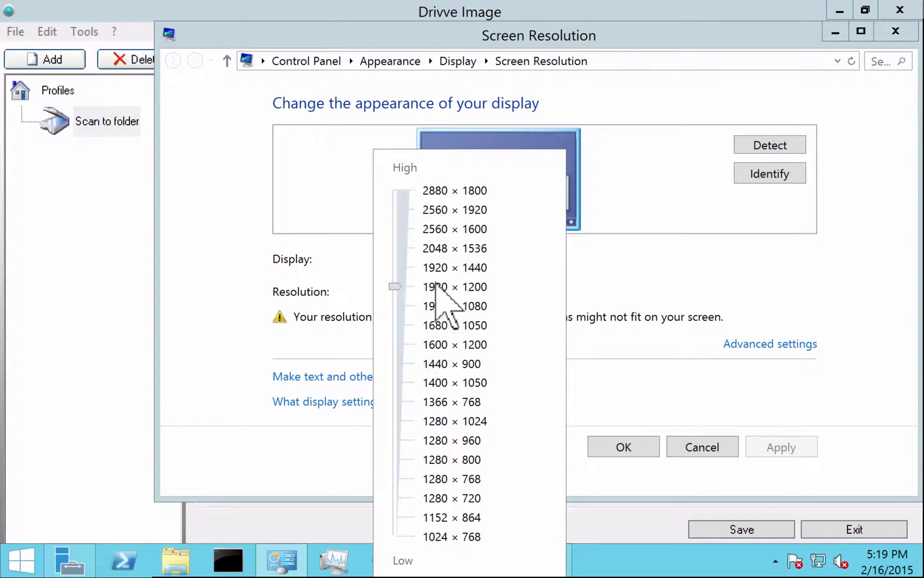
left_click_drag(436, 285, 450, 216)
left_click(773, 438)
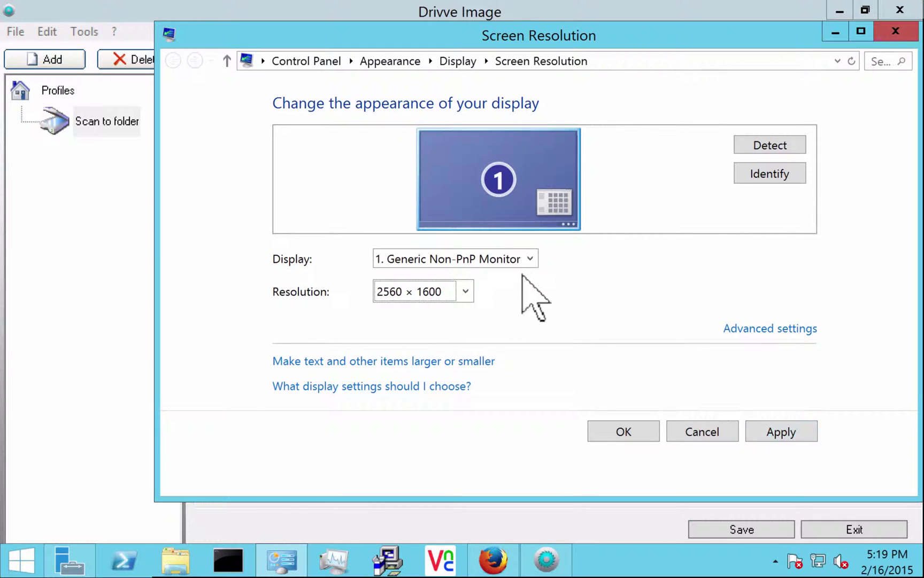
left_click(644, 435)
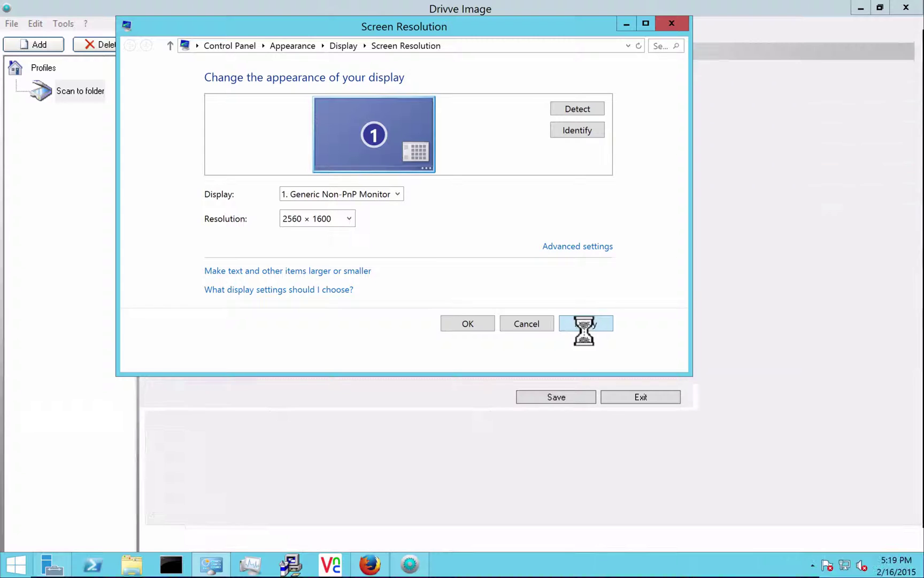
left_click(423, 206)
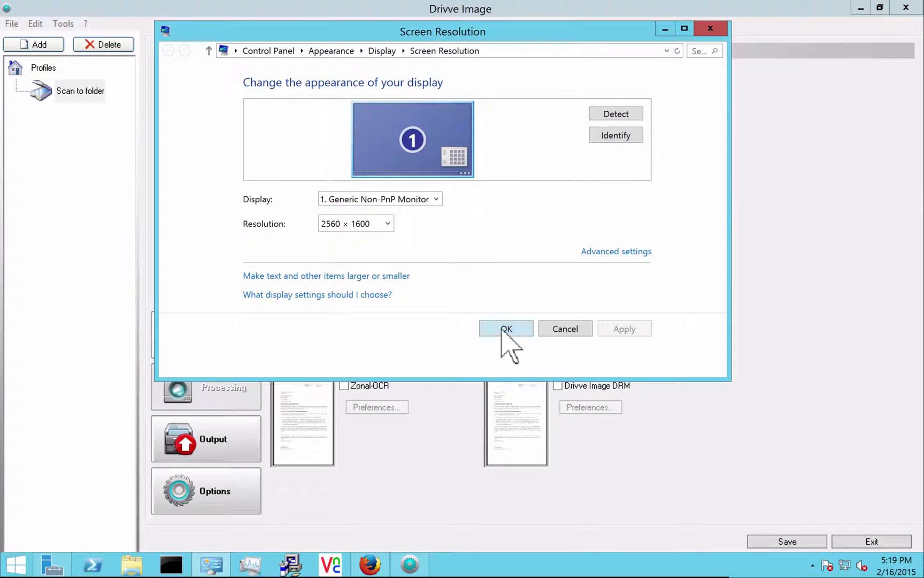
left_click(504, 328)
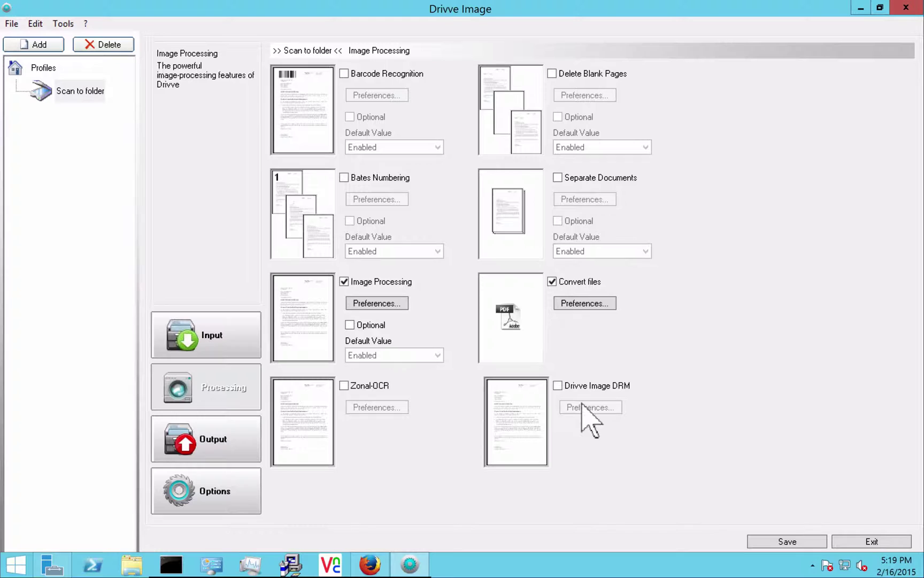
Make the conversion profile selectable on the device panel and add a PDF (searchable) profile.
left_click(573, 308)
left_click(283, 229)
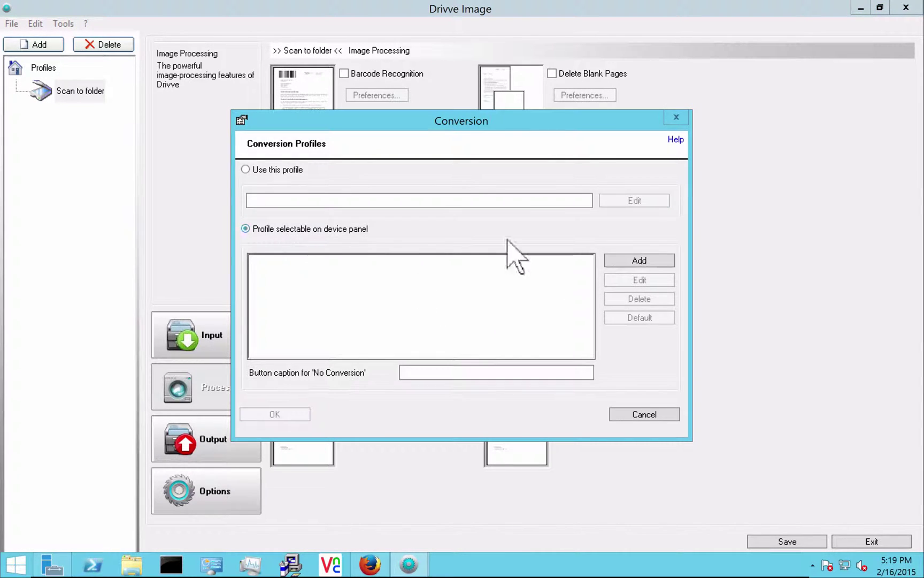
left_click(639, 263)
left_click(440, 218)
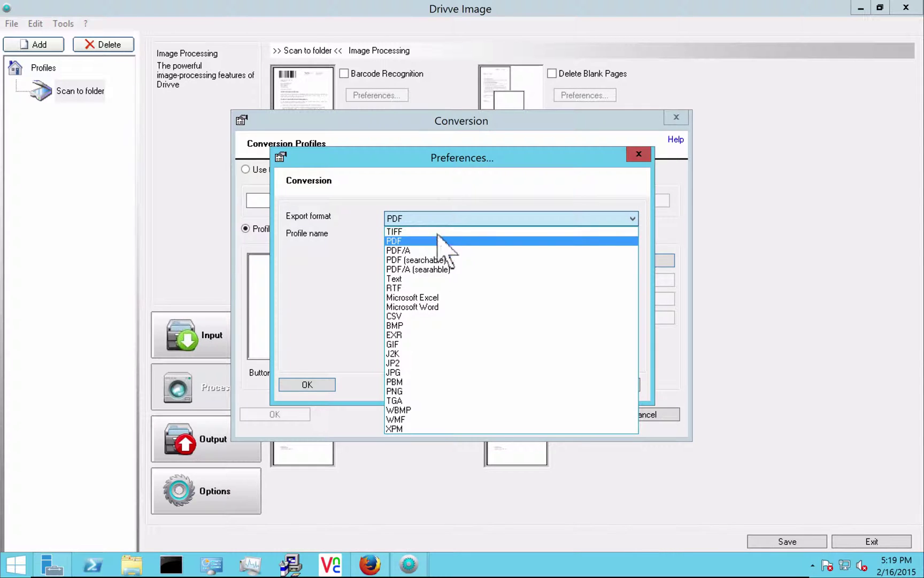
left_click(423, 260)
left_click(307, 385)
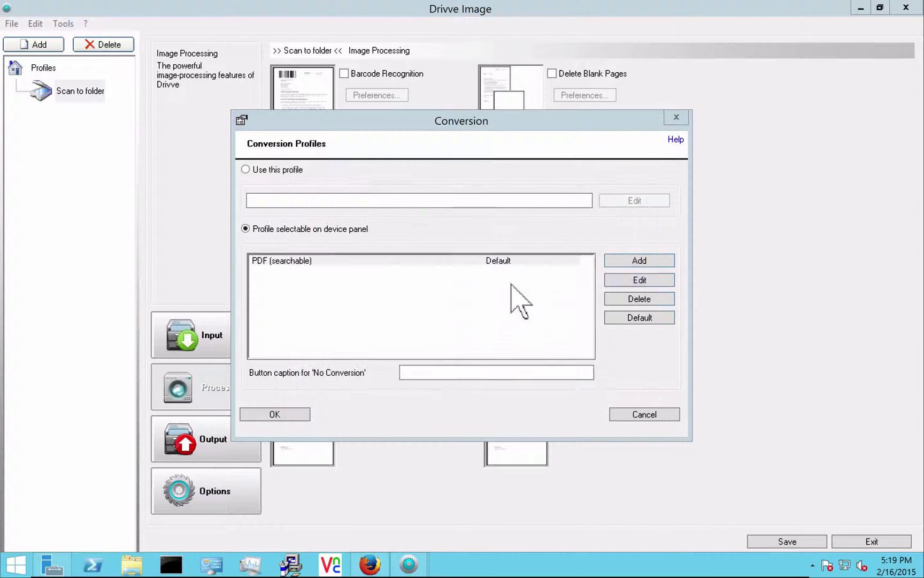
Add a TIFF conversion profile.
left_click(639, 262)
left_click(458, 218)
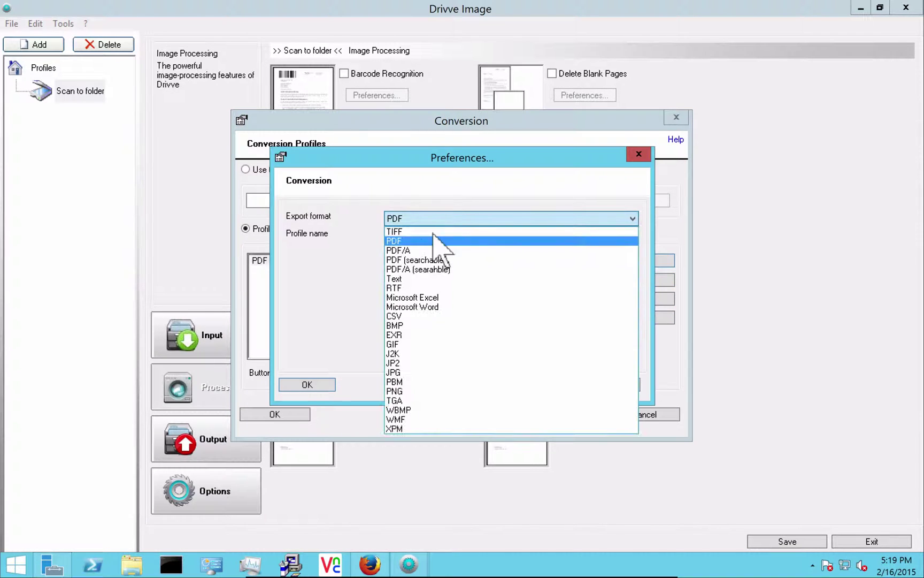
left_click(433, 242)
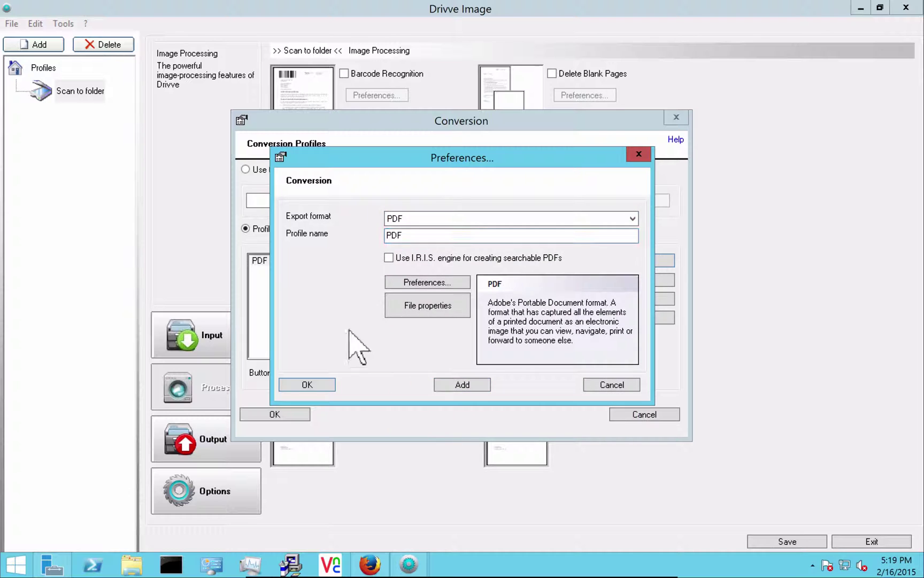
left_click(409, 218)
left_click(403, 229)
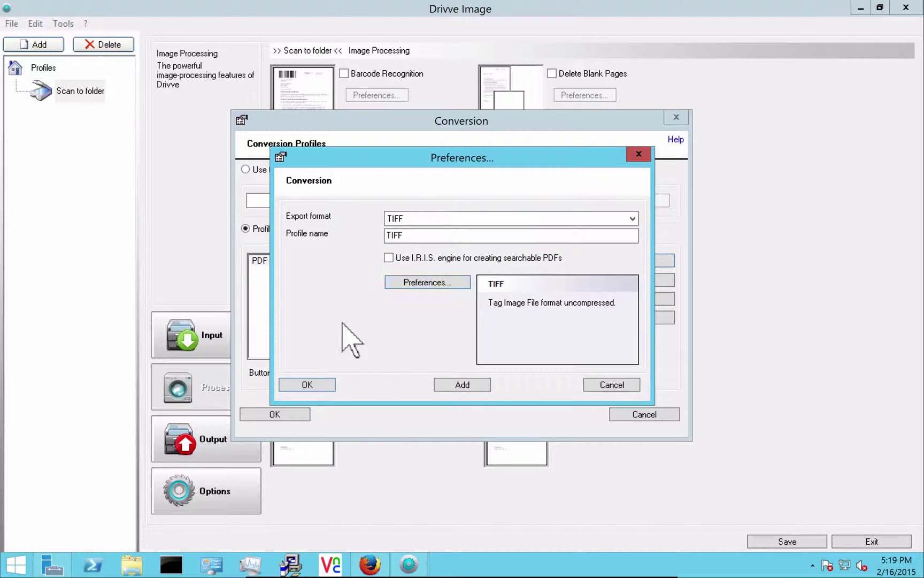
left_click(307, 383)
Add a Microsoft Word conversion profile and confirm the conversion settings.
left_click(618, 261)
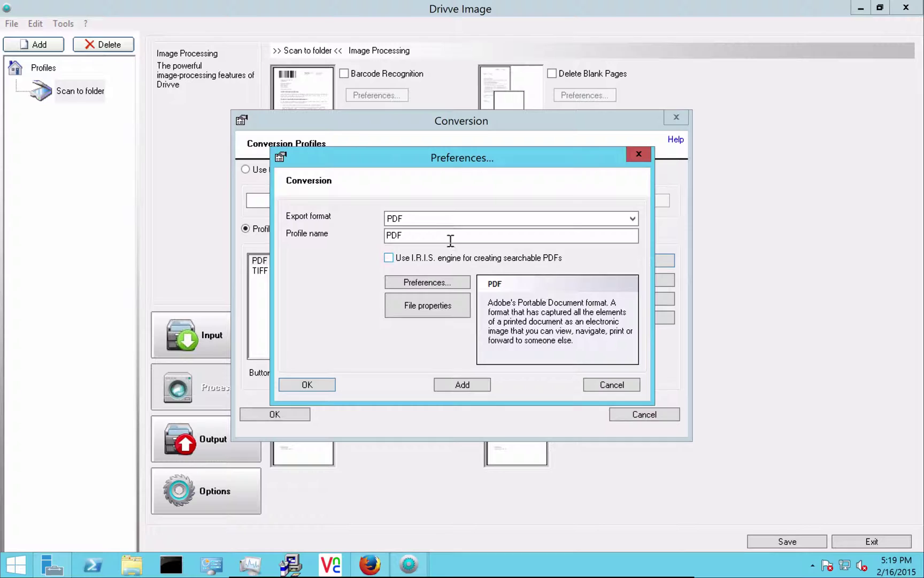
left_click(449, 219)
left_click(425, 307)
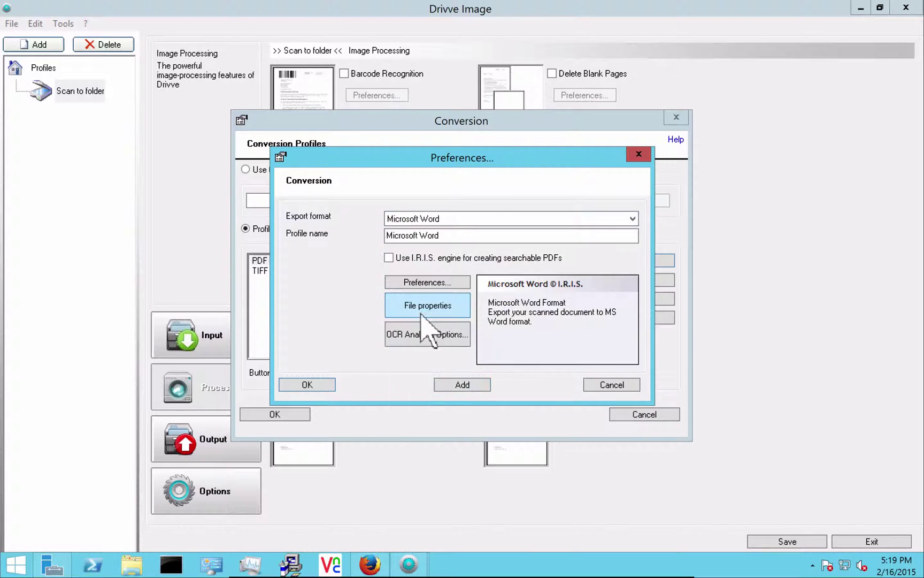
left_click(301, 385)
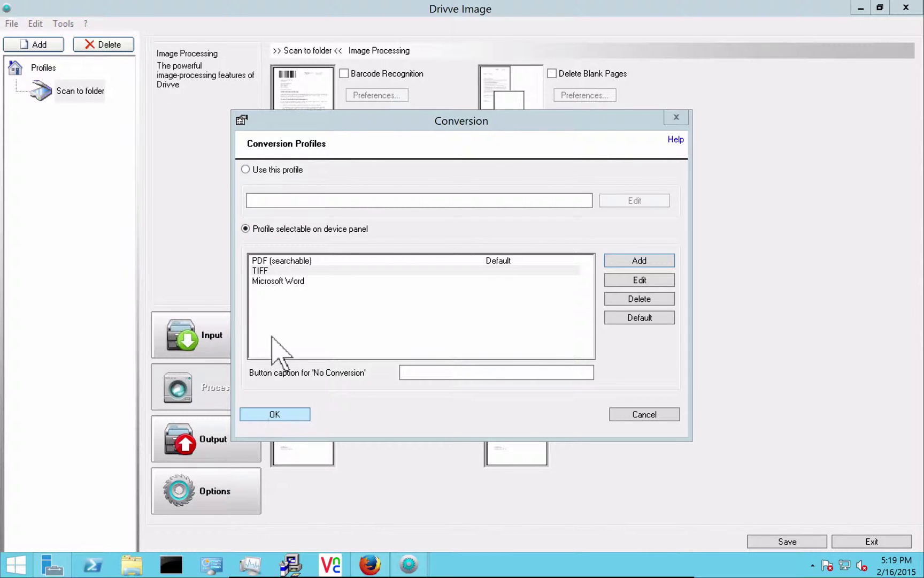
left_click(278, 417)
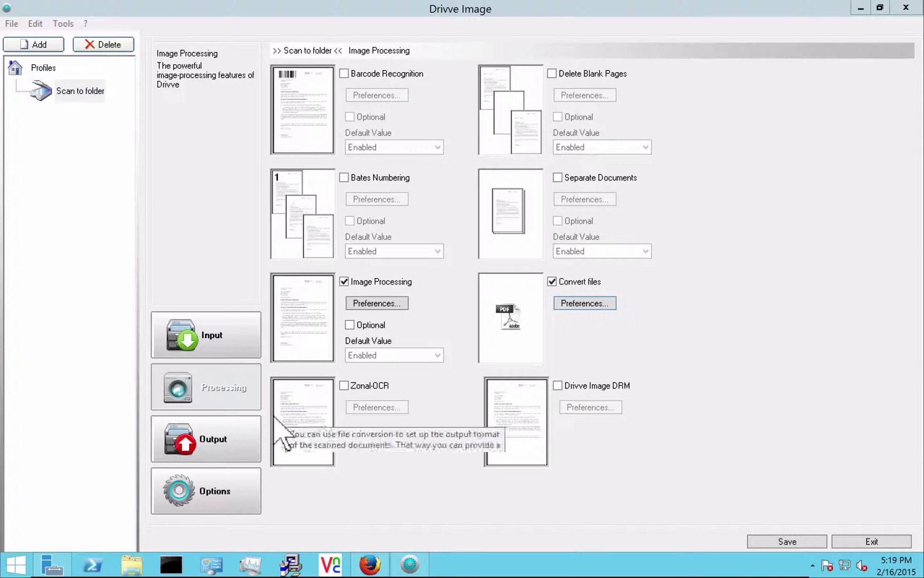
Show the profile's Output options and look through the File, Drivve DM and E-mail destinations.
left_click(220, 441)
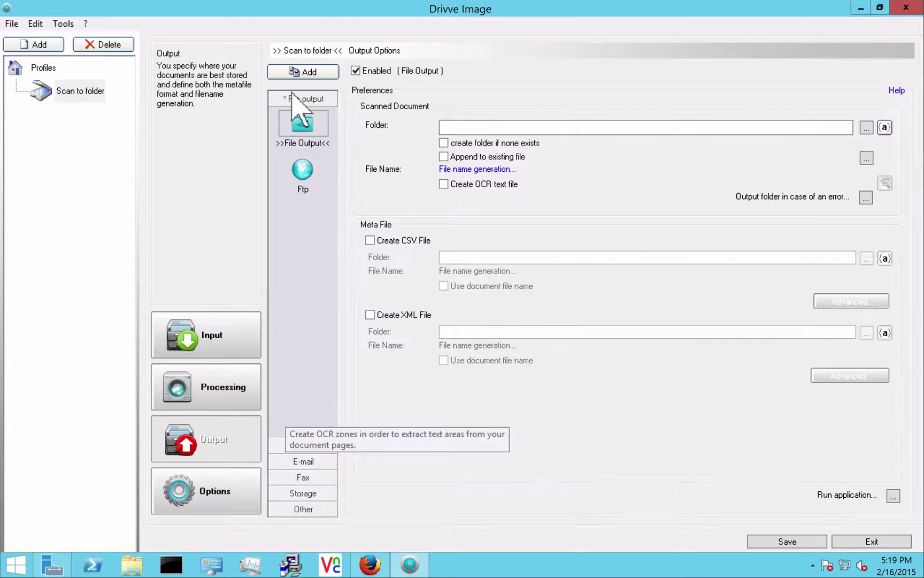
left_click(307, 133)
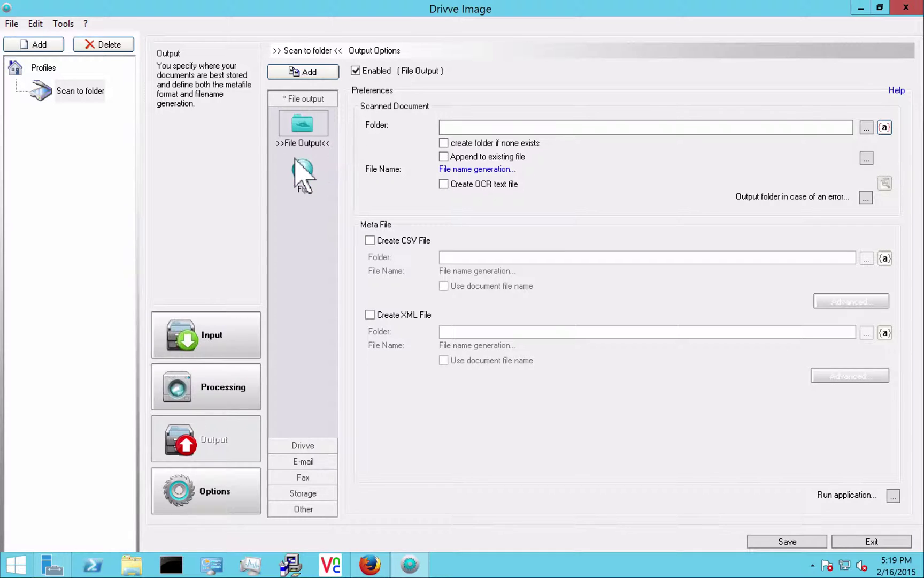
left_click(302, 447)
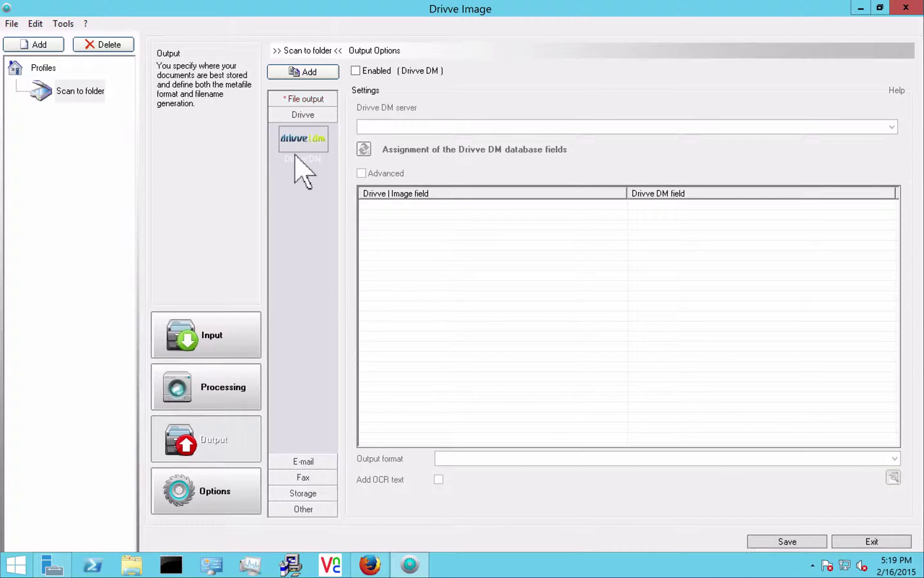
left_click(300, 462)
left_click(304, 156)
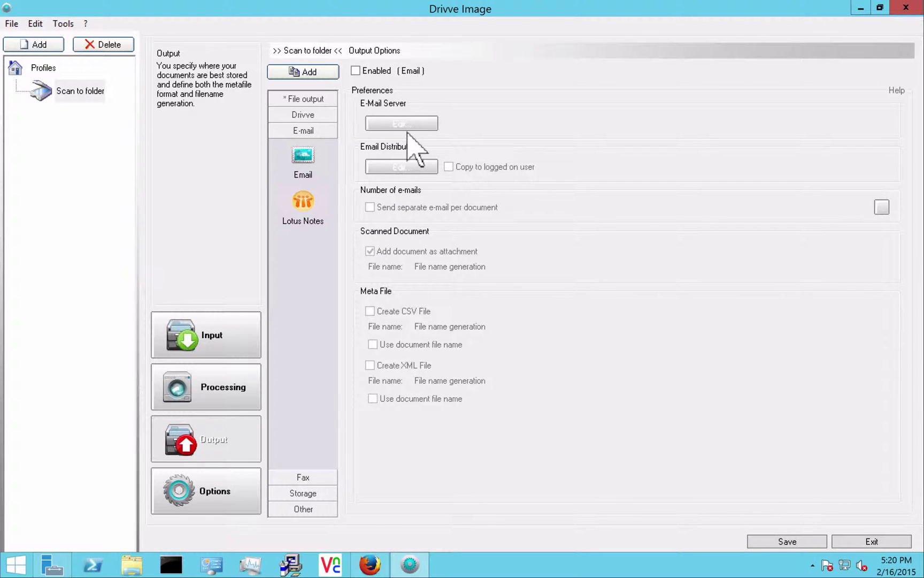
Check the Fax tab with FaxCore toggled on and off, view Storage and Other, then return to File output.
left_click(300, 477)
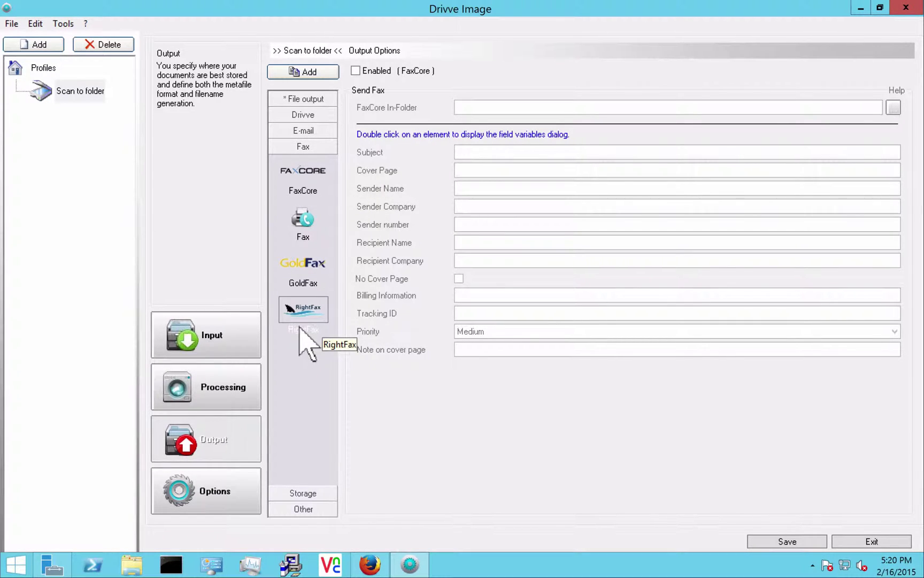
left_click(355, 71)
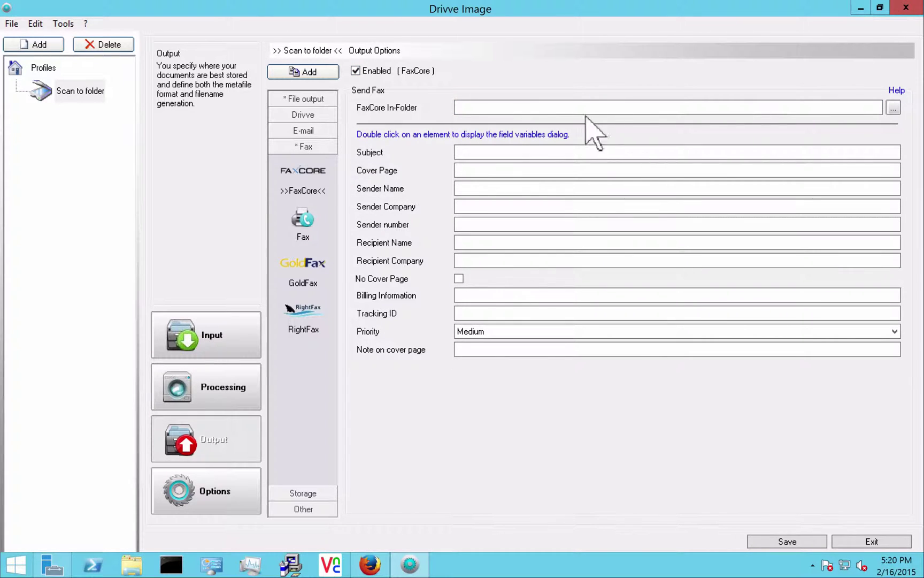
left_click(356, 70)
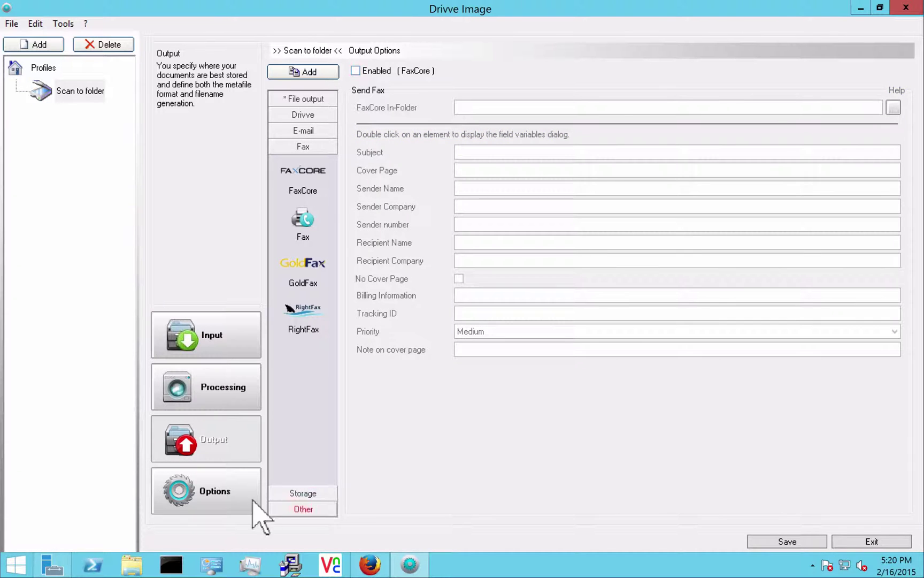
left_click(283, 493)
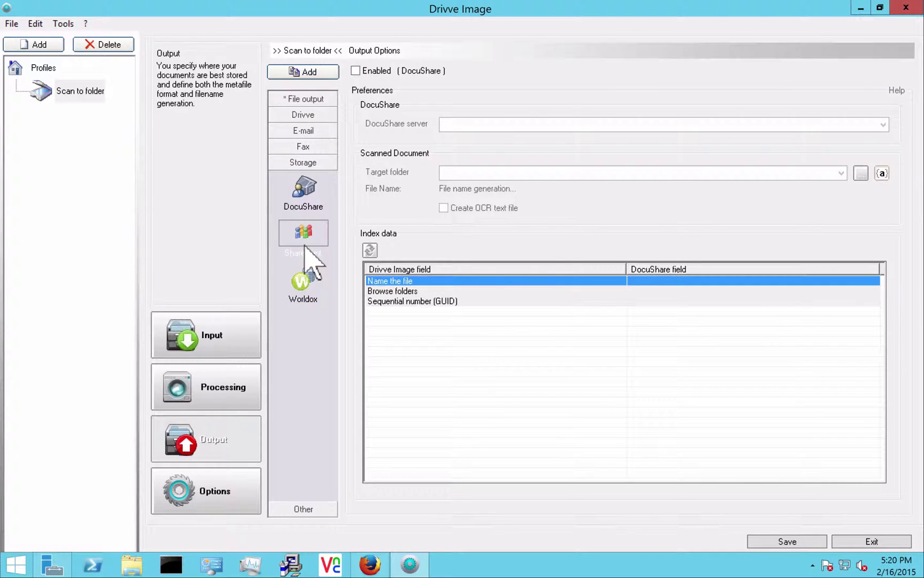
left_click(304, 509)
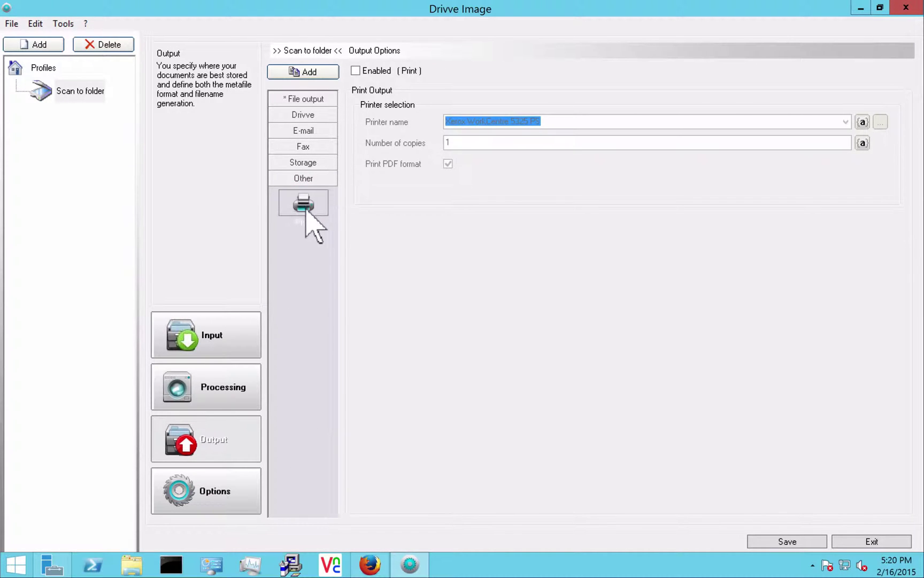
left_click(305, 102)
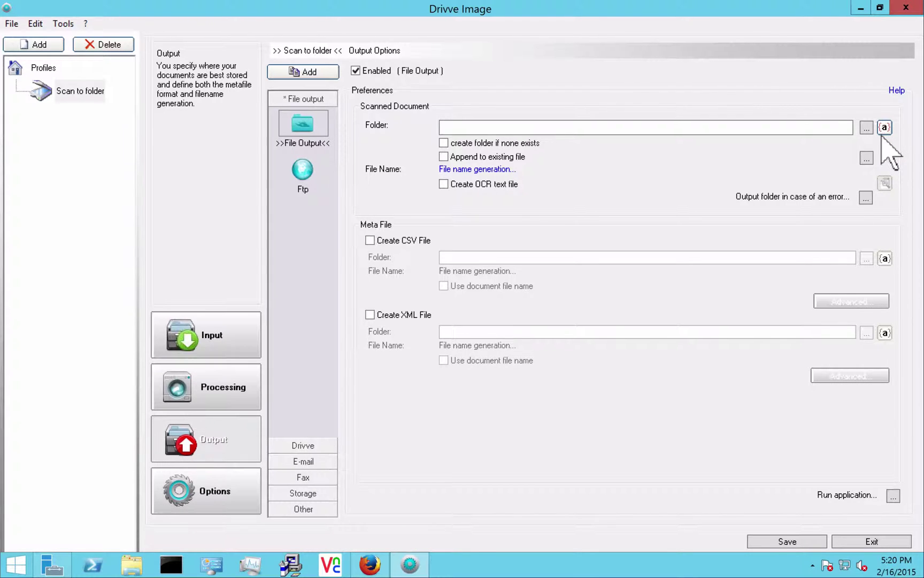
Point the File Output folder at the <Browse folders> variable from the Input fields group.
left_click(409, 565)
left_click(410, 565)
left_click(885, 127)
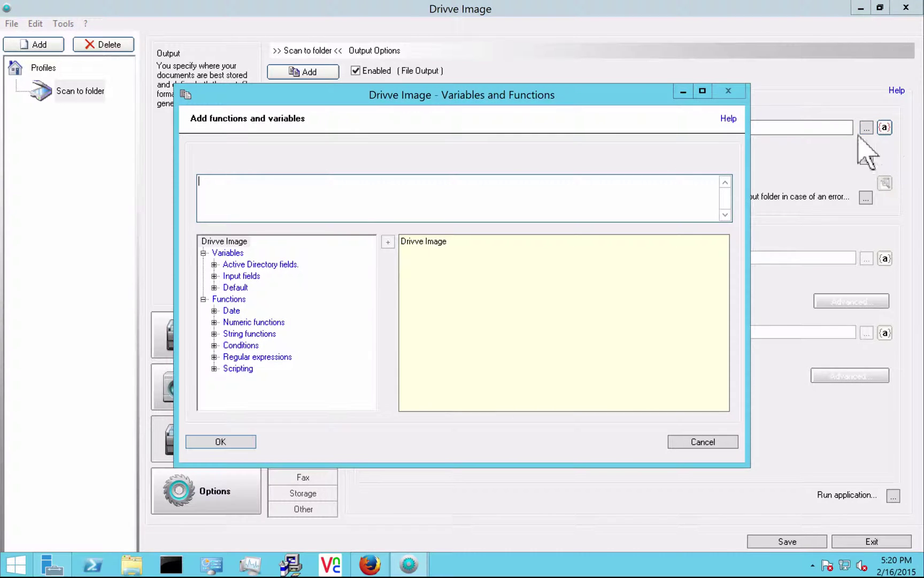
left_click(213, 276)
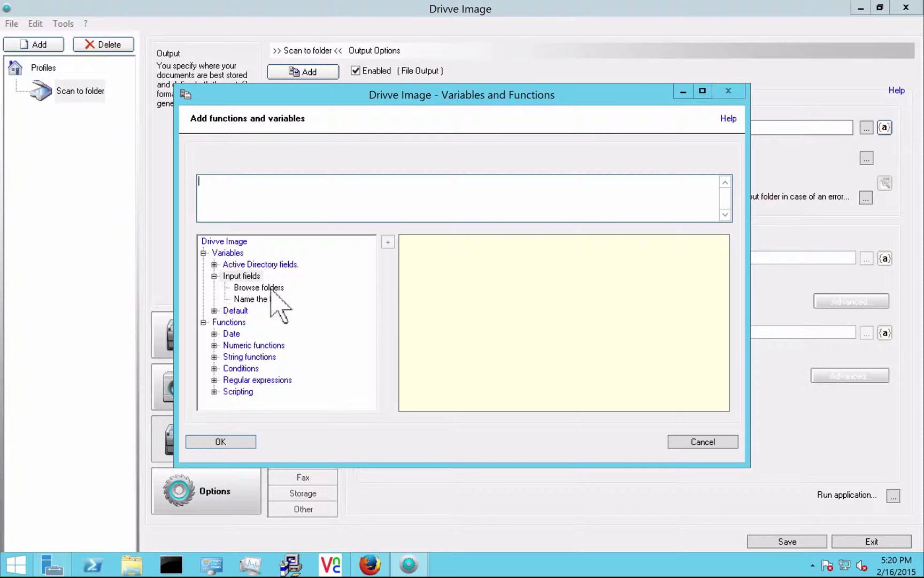
double_click(251, 288)
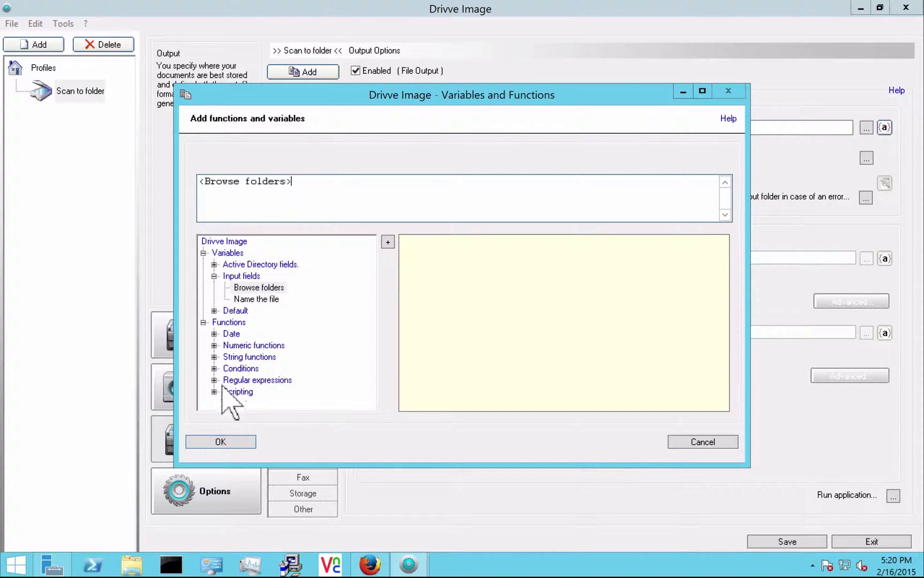
left_click(208, 442)
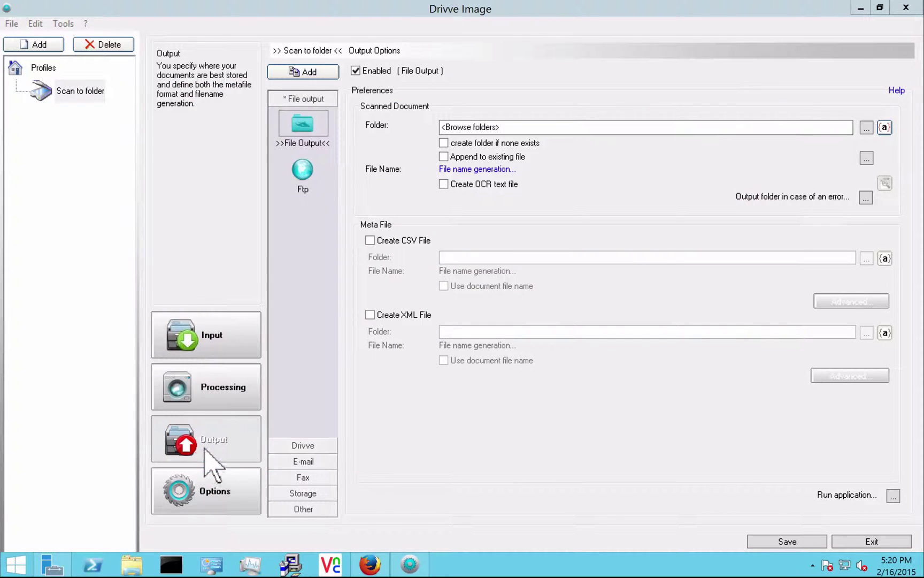
Insert the <Name the file> input field variable into file name generation.
left_click(478, 170)
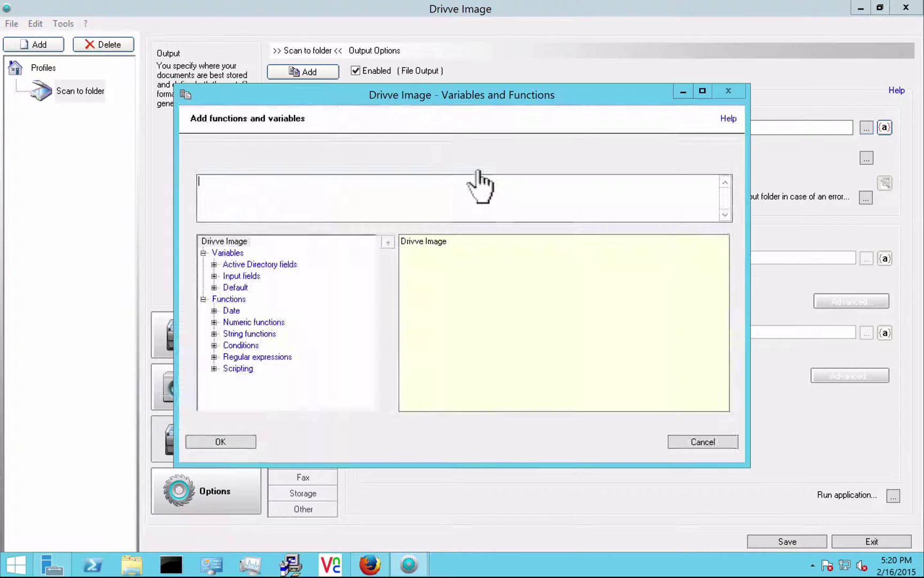
left_click(213, 282)
left_click(213, 276)
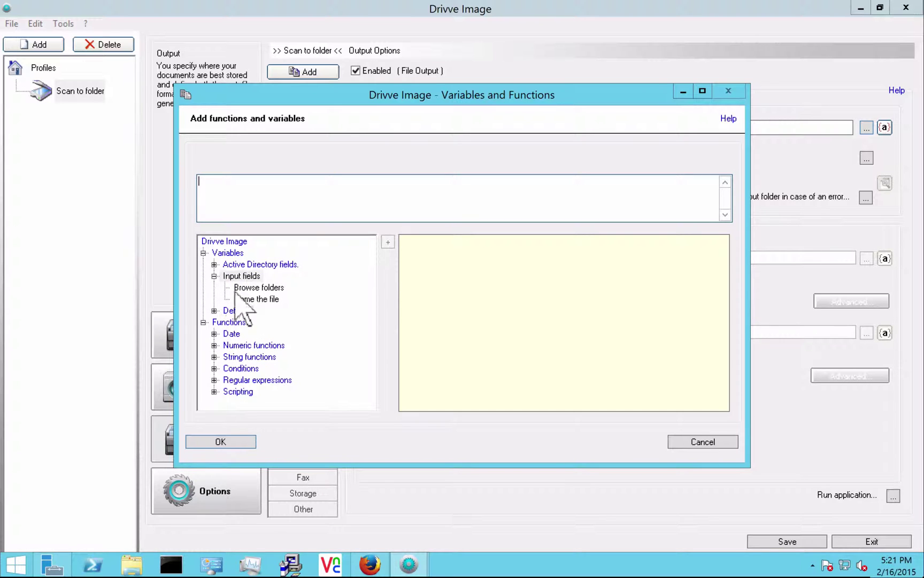
double_click(261, 299)
Browse the Active Directory and Default variable groups, confirm the file name, and save the profile.
left_click(213, 265)
left_click(214, 265)
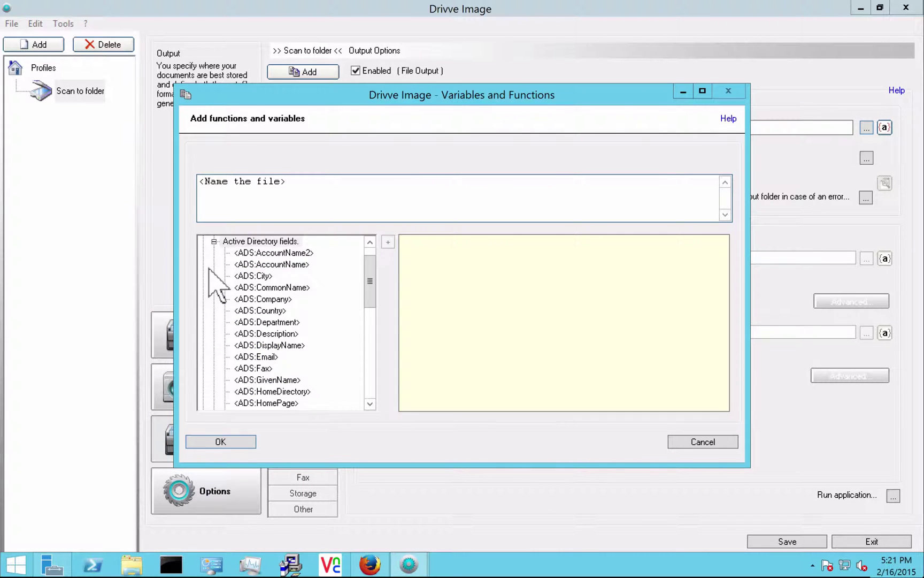
left_click(214, 242)
left_click(214, 310)
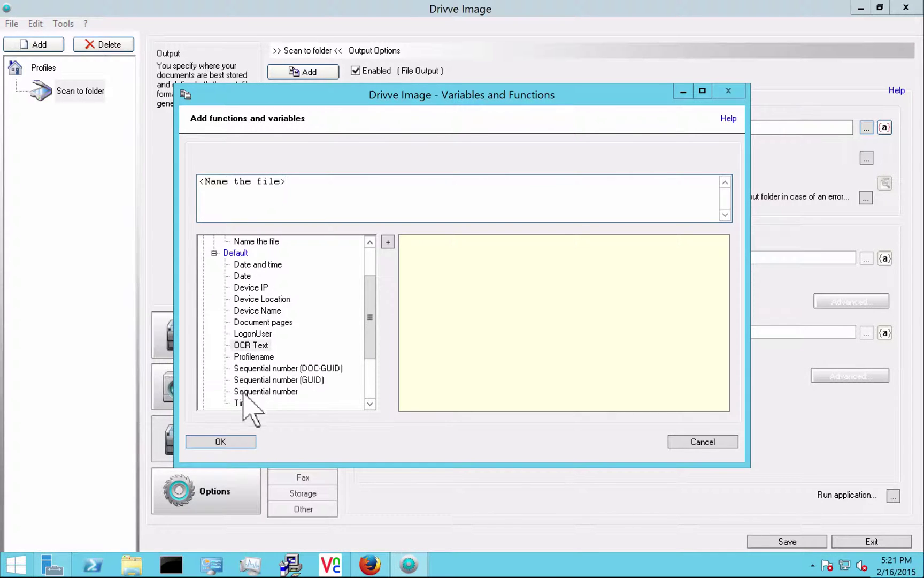
left_click(214, 253)
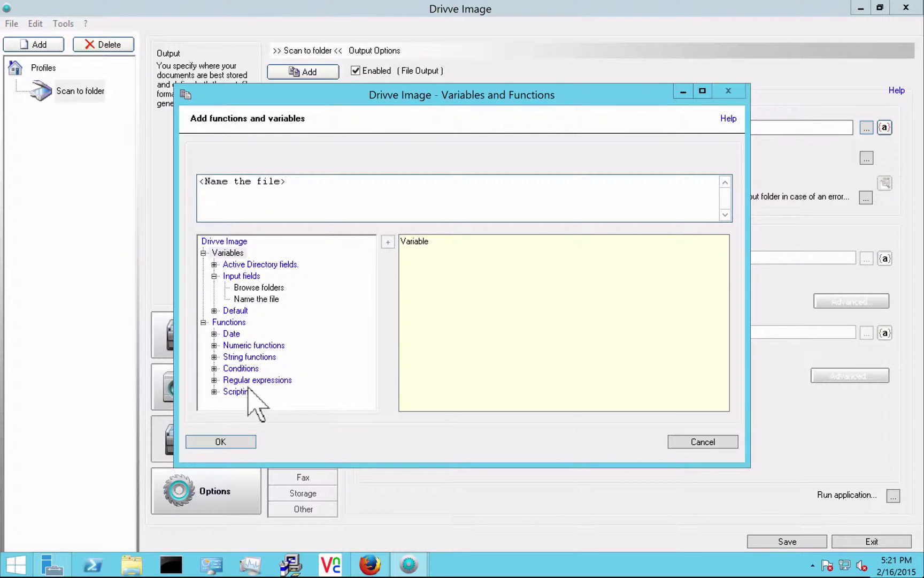
left_click(236, 442)
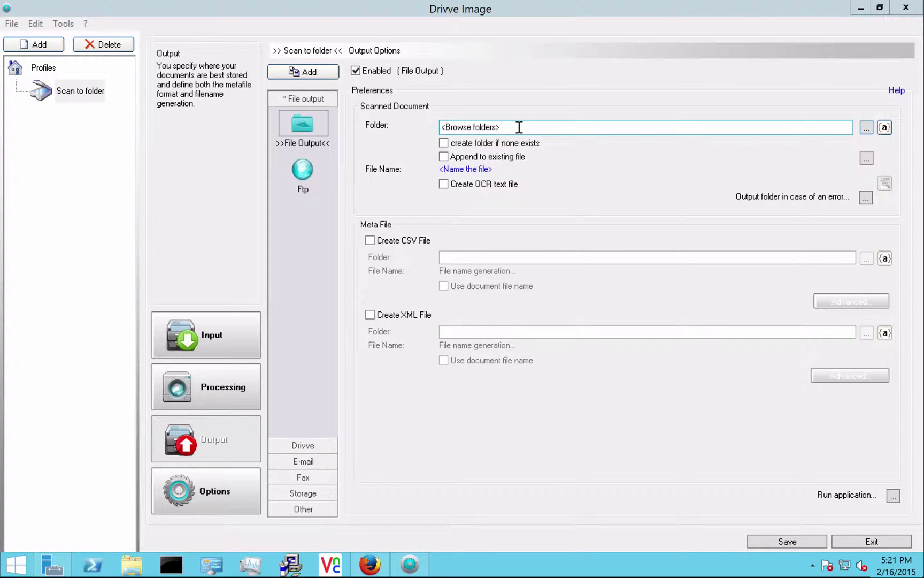
left_click(782, 542)
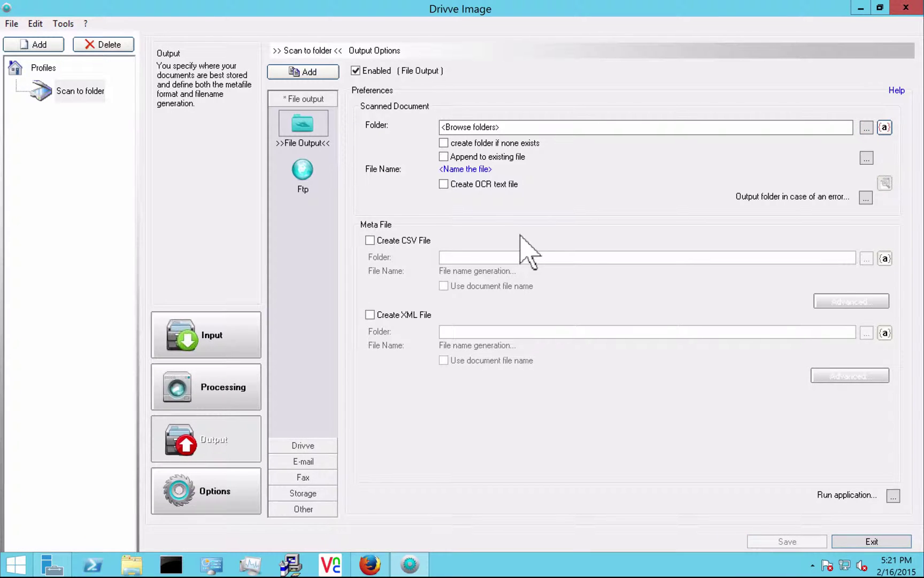
left_click(204, 507)
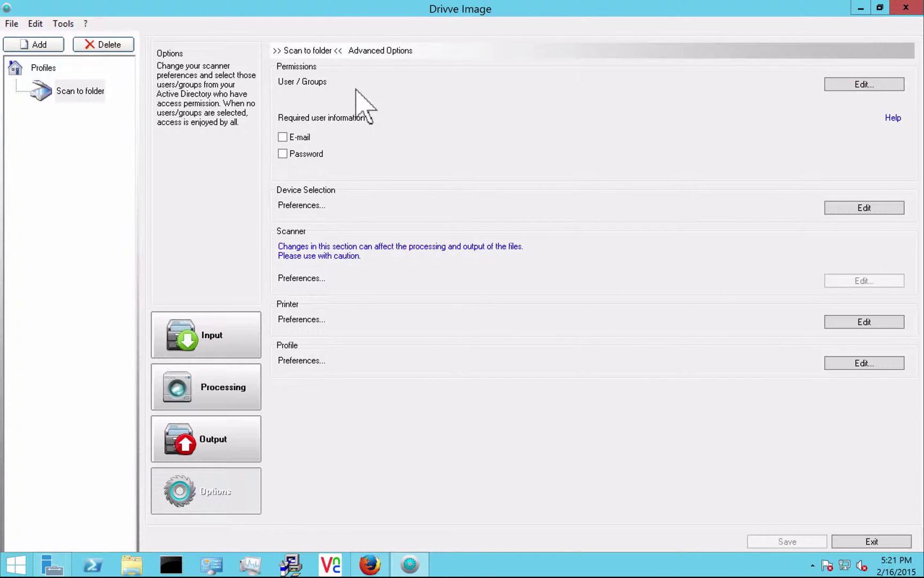
Review the Device Selection, Printer and Profile Edit settings, including Device Settings and Email notification, without changes.
left_click(843, 226)
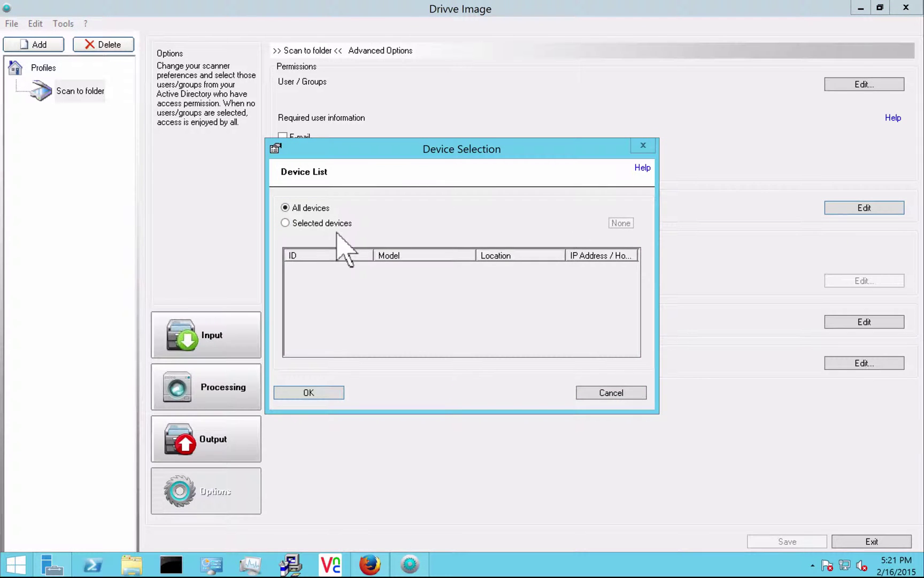
left_click(612, 393)
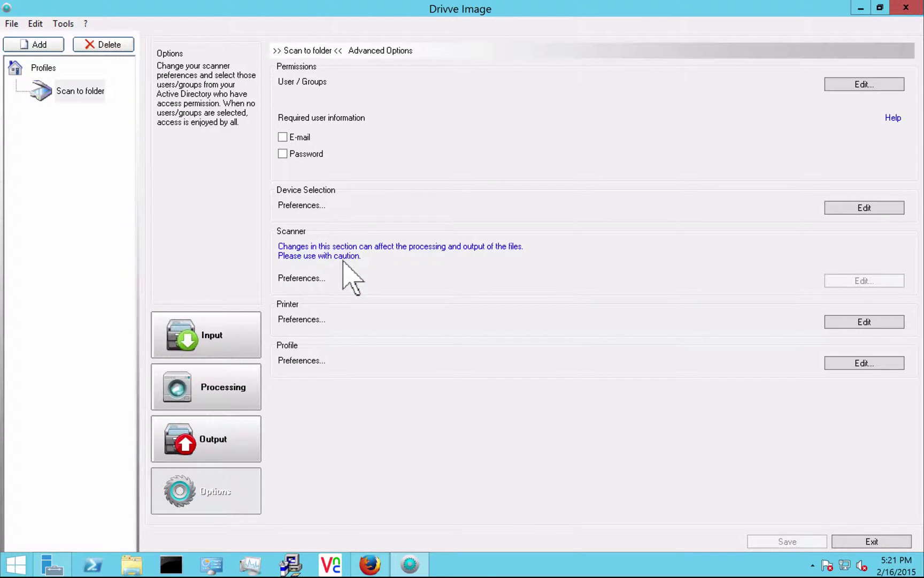
left_click(851, 325)
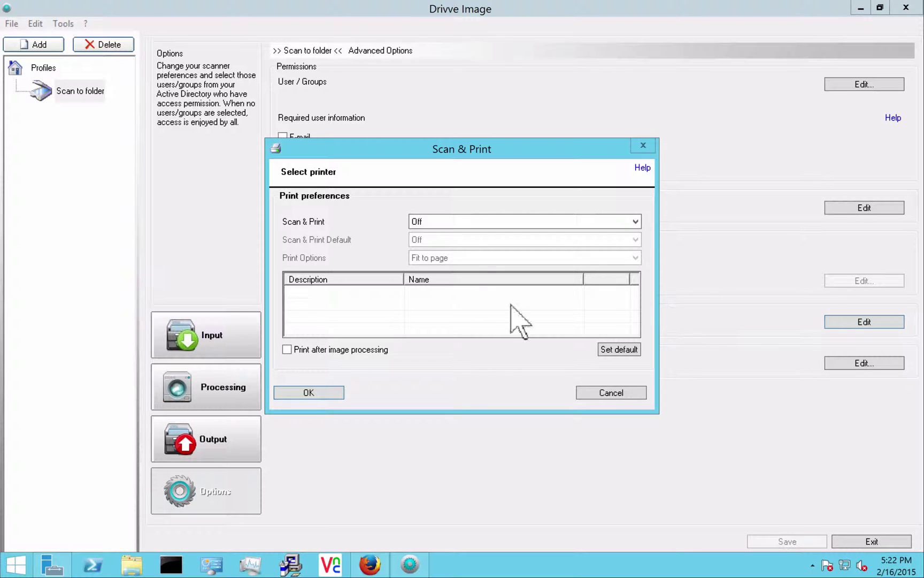
left_click(610, 393)
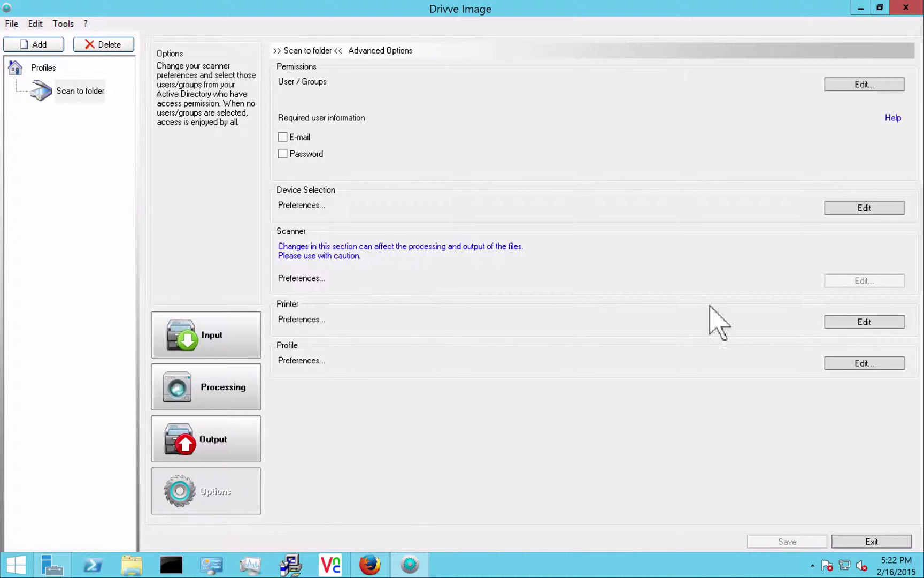
left_click(846, 388)
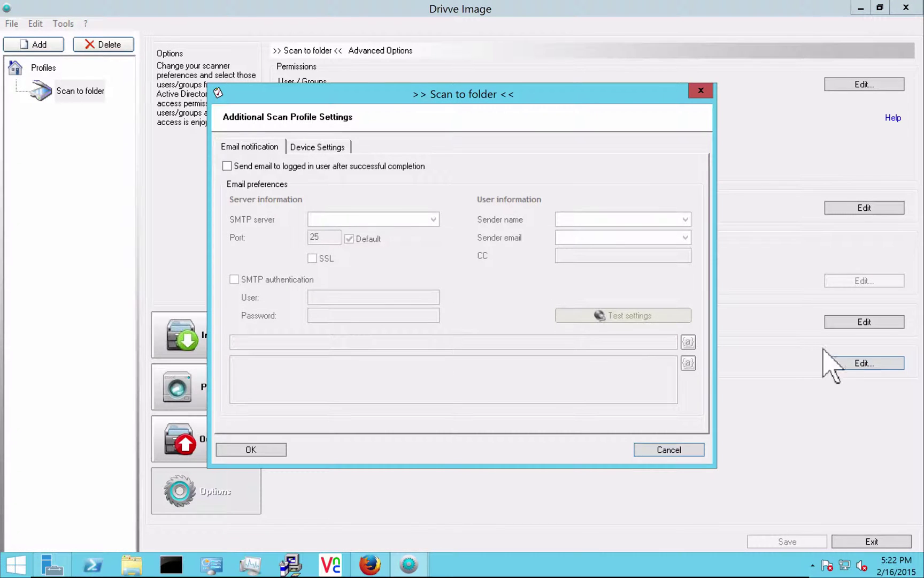
left_click(308, 149)
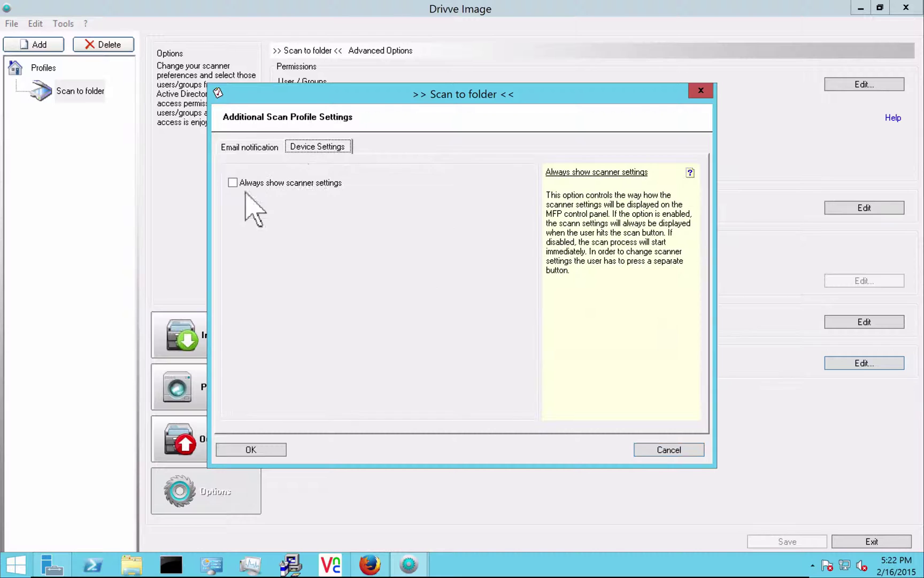
left_click(245, 149)
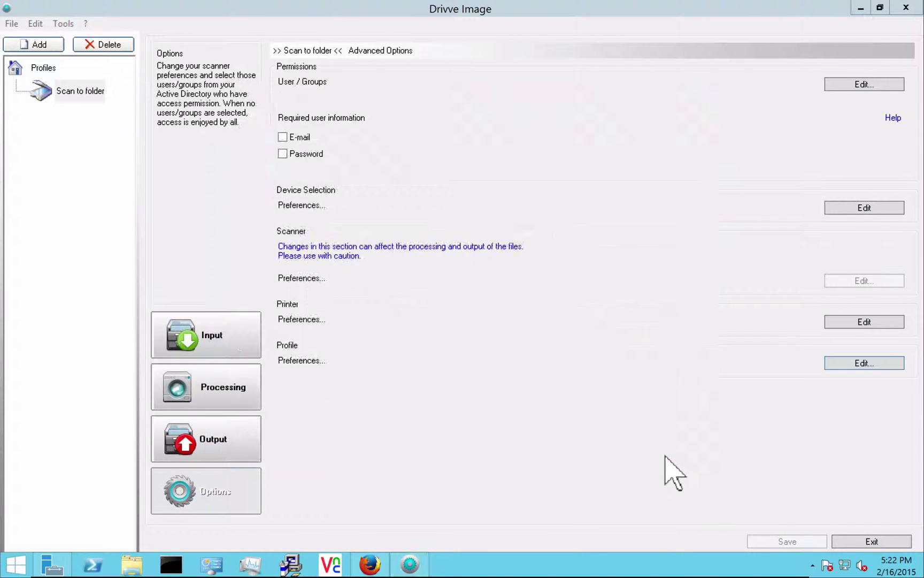
Load the demo devices in device management and license Fujitsu-Demo.
left_click(63, 24)
left_click(86, 38)
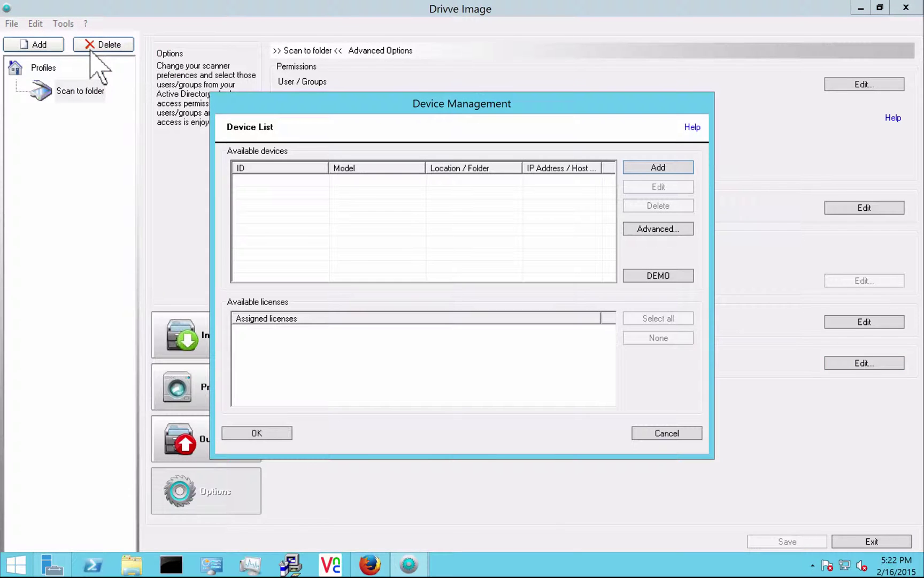
left_click(634, 275)
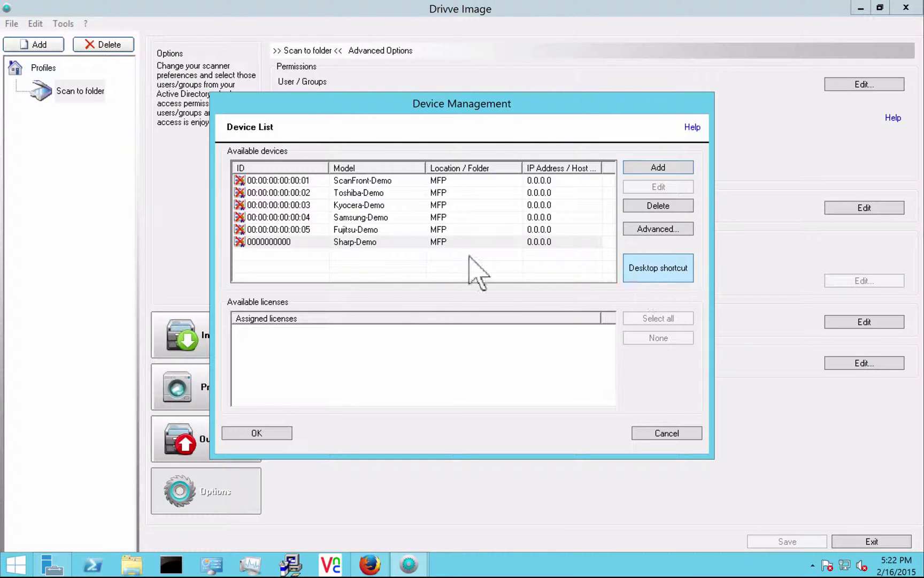
left_click(355, 243)
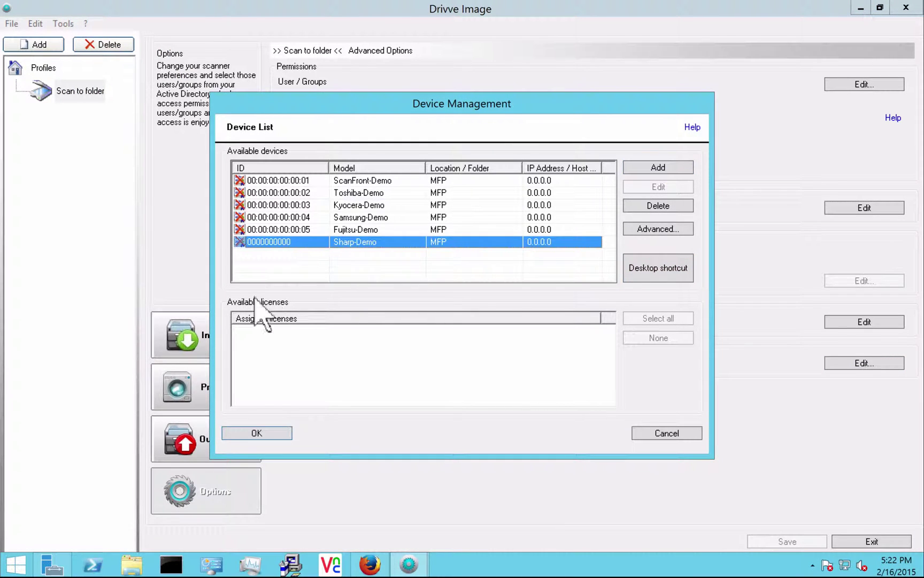
left_click(451, 234)
left_click(239, 331)
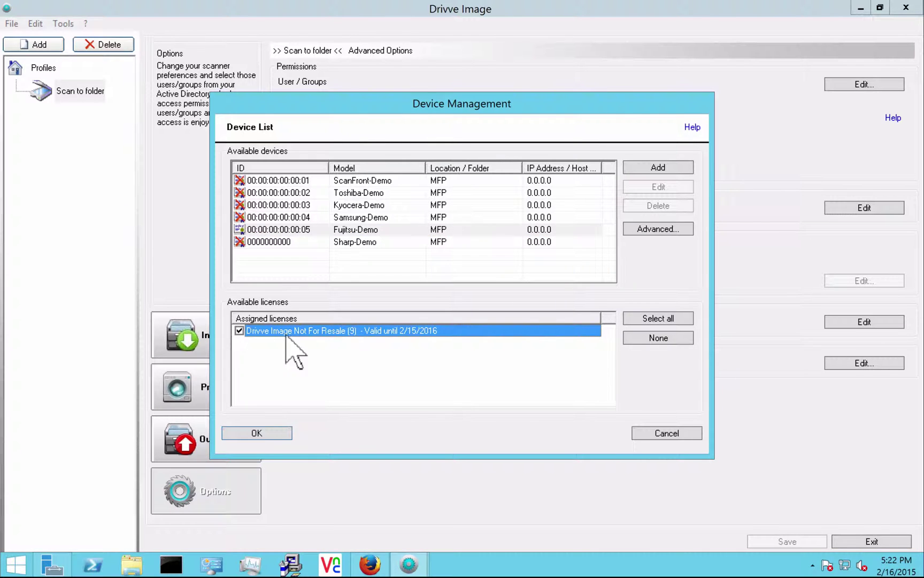
License Samsung-Demo, Toshiba-Demo and Sharp-Demo, then launch the Sharp-Demo web panel.
left_click(271, 218)
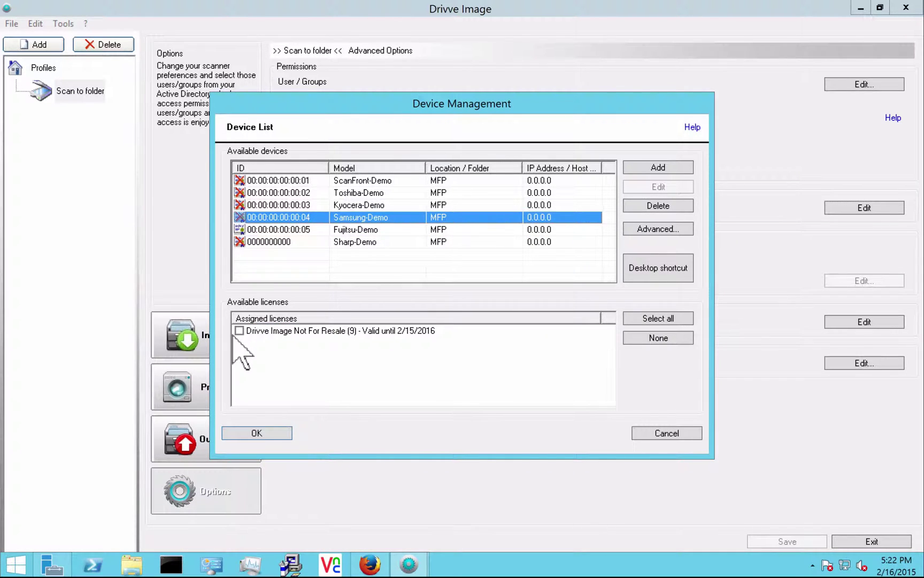
left_click(238, 331)
left_click(305, 196)
left_click(238, 336)
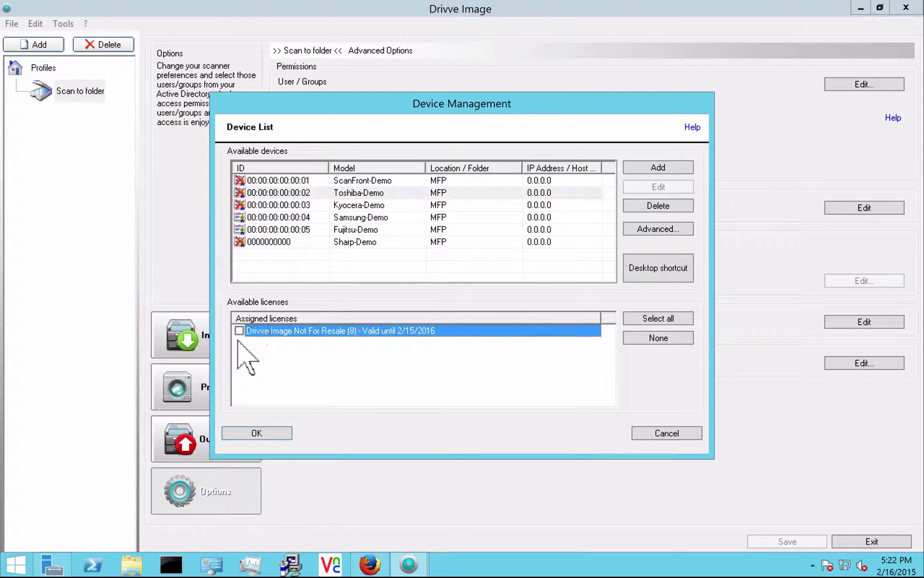
left_click(239, 331)
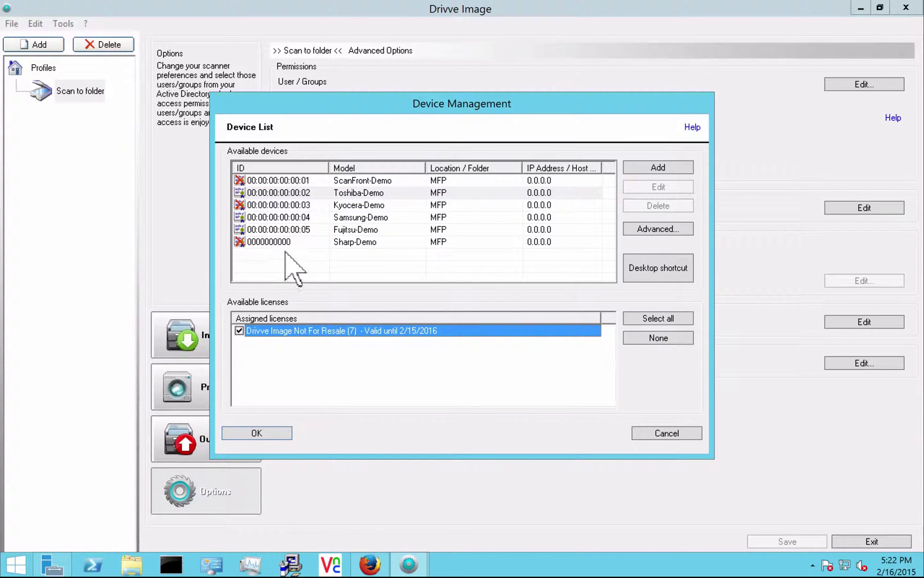
left_click(285, 252)
left_click(273, 245)
left_click(239, 330)
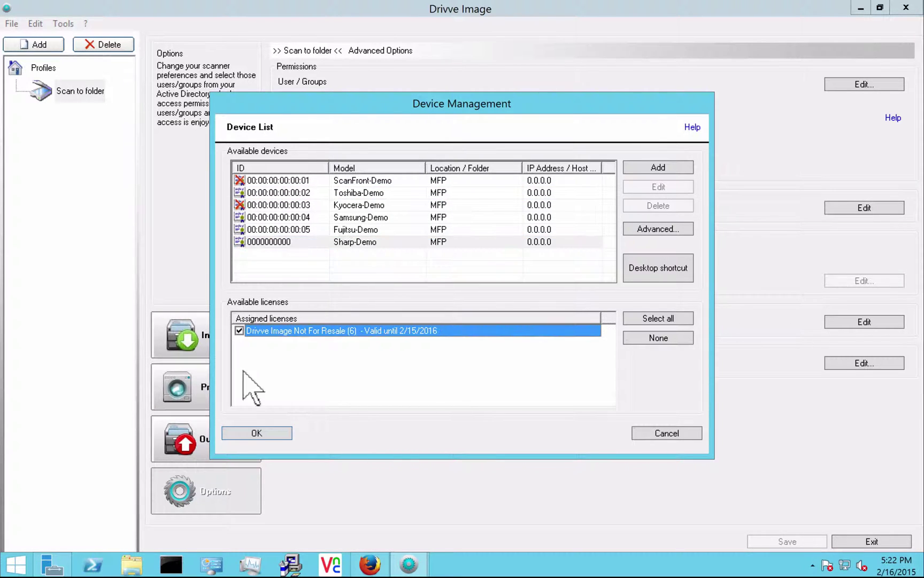
left_click(248, 433)
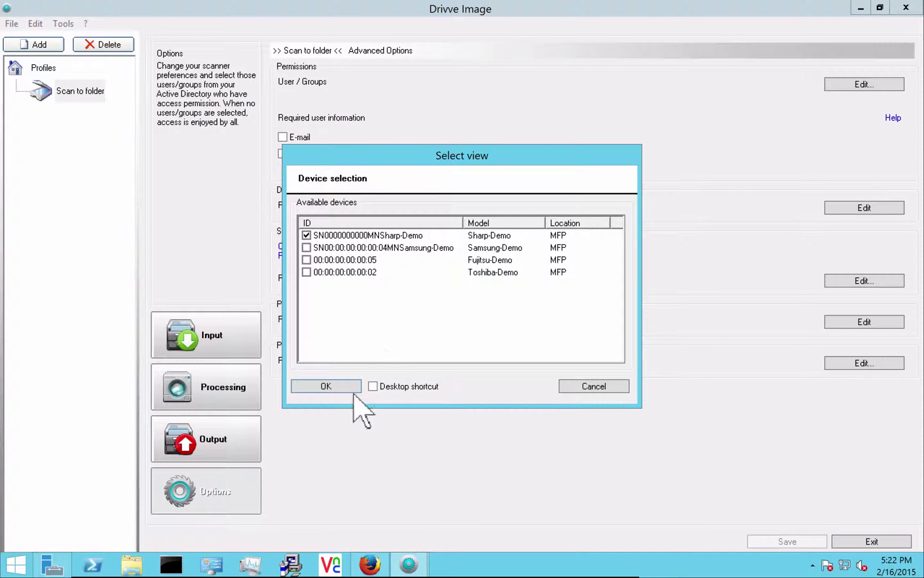
left_click(337, 389)
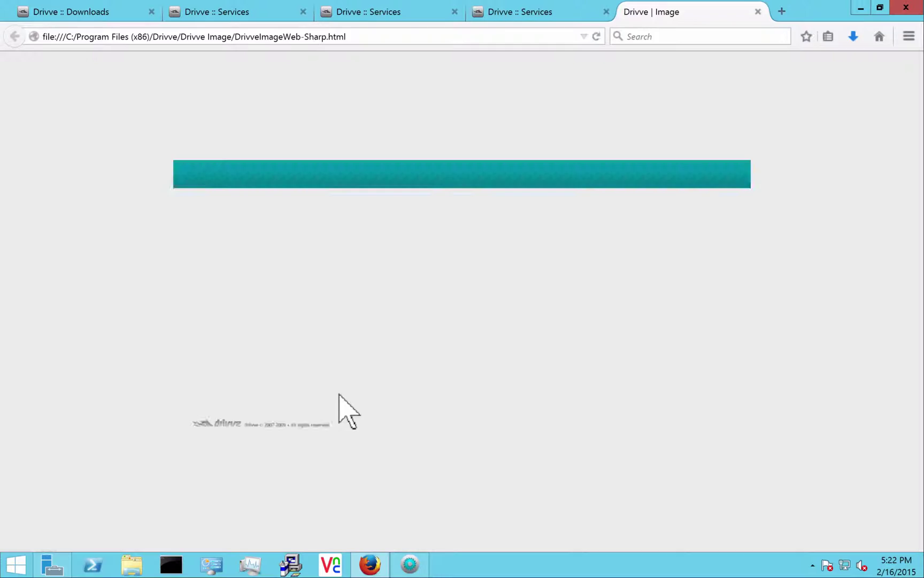
Enter 'new scan' as the file name in the web panel.
left_click(369, 566)
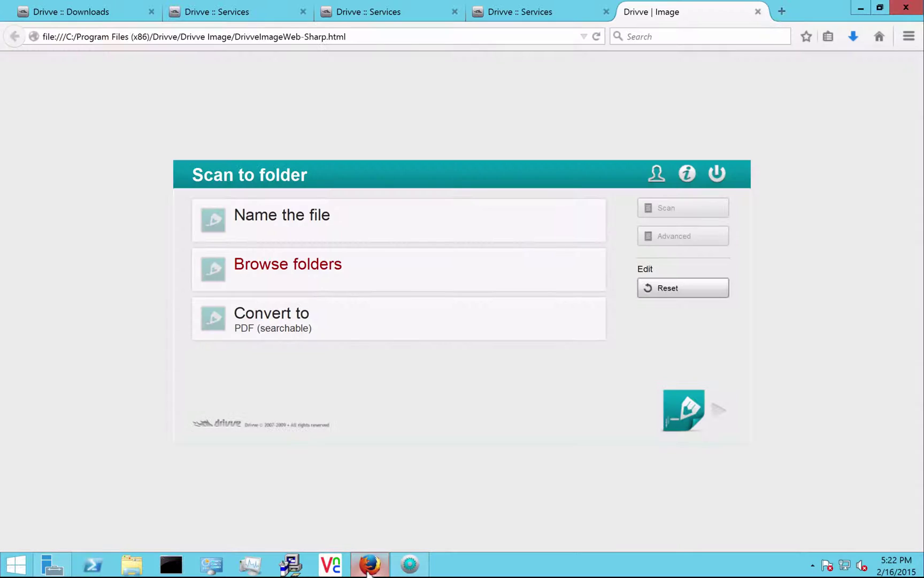
left_click(339, 236)
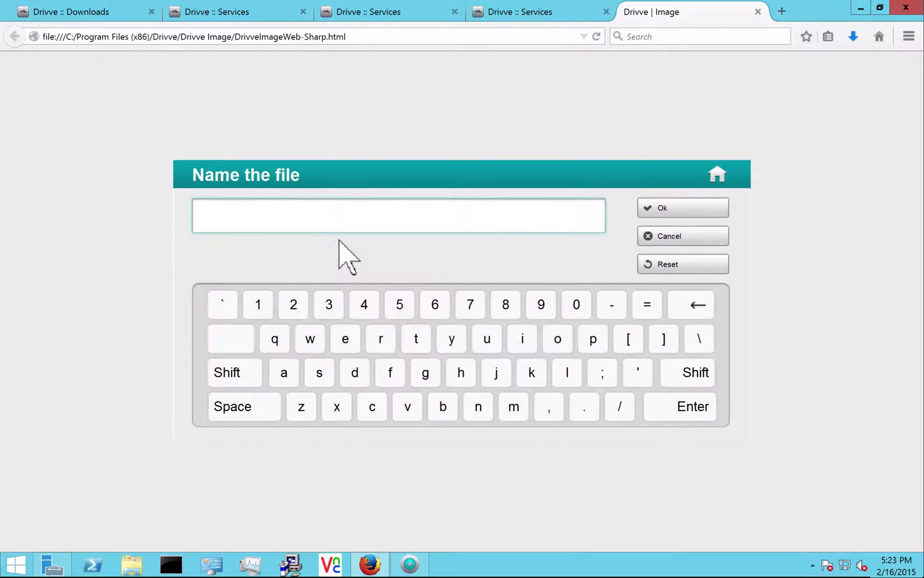
type("m")
key("BackSpace")
type("new scan")
left_click(680, 209)
Set the destination folder to /Program Files (x86)/Drivve.
left_click(328, 282)
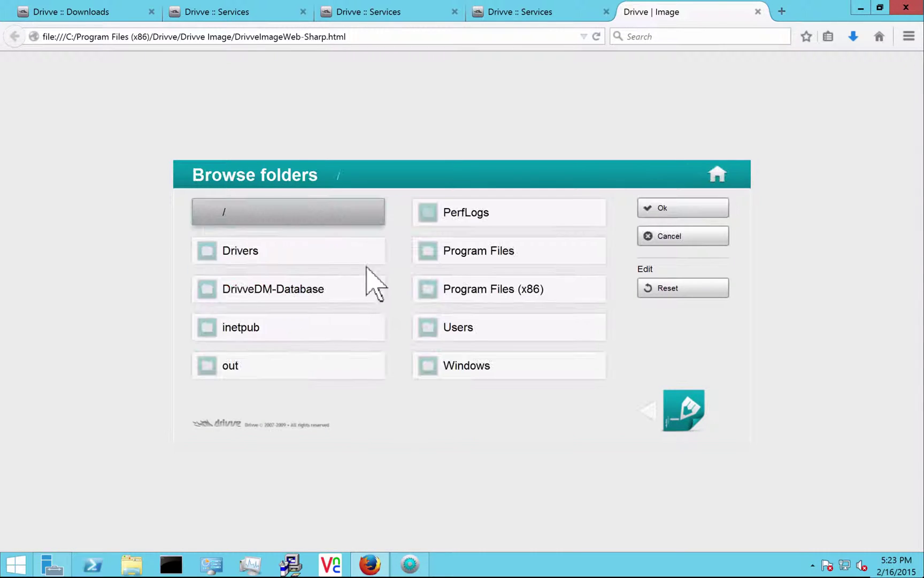
left_click(470, 294)
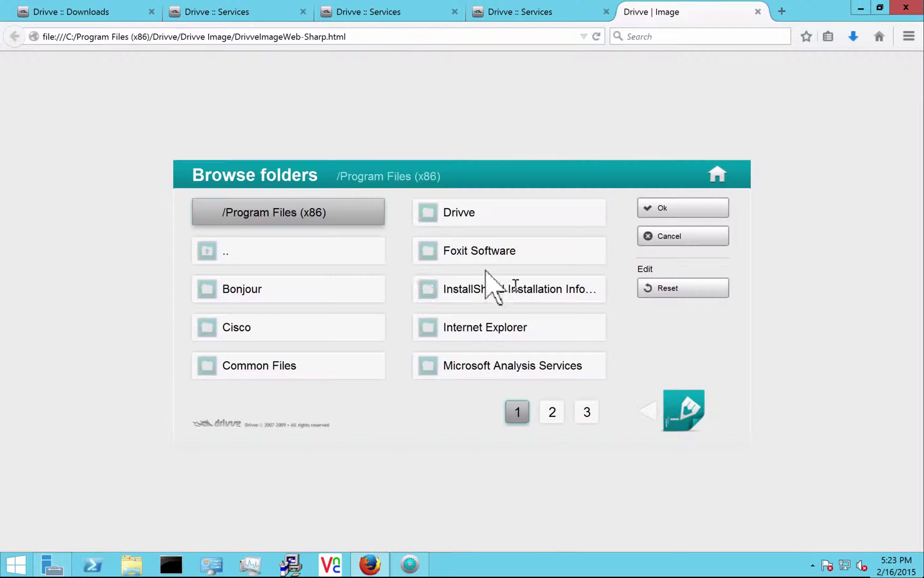
left_click(503, 216)
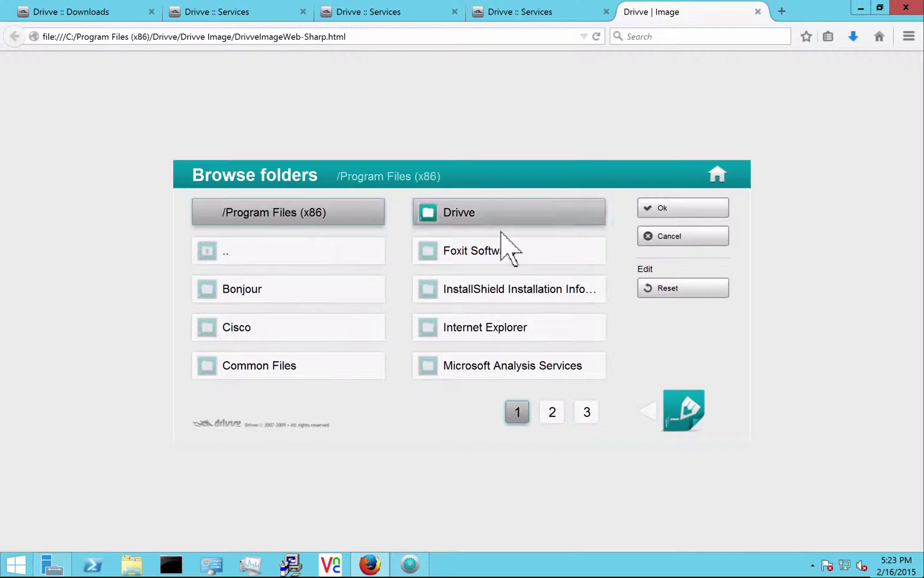
left_click(673, 209)
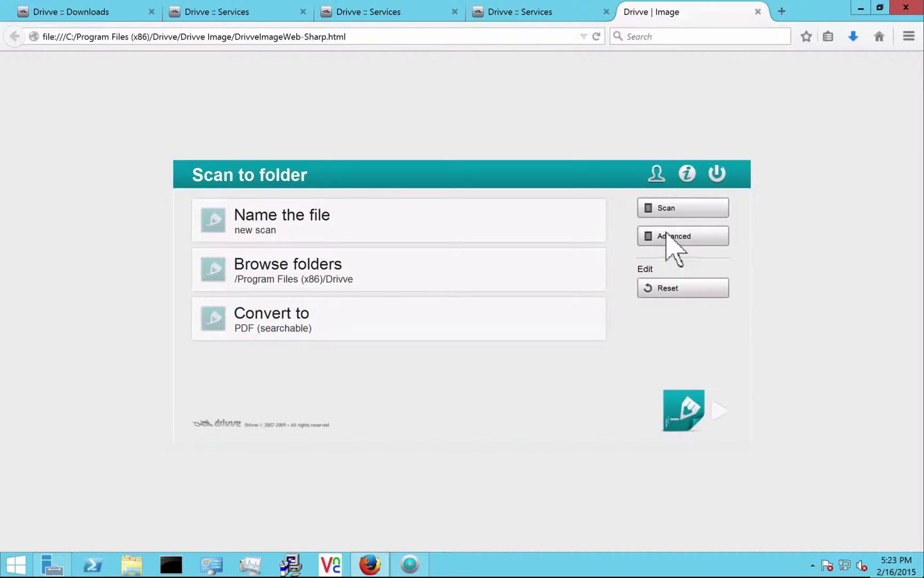
Run the simulated scan from the Advanced page and finish the job.
left_click(683, 236)
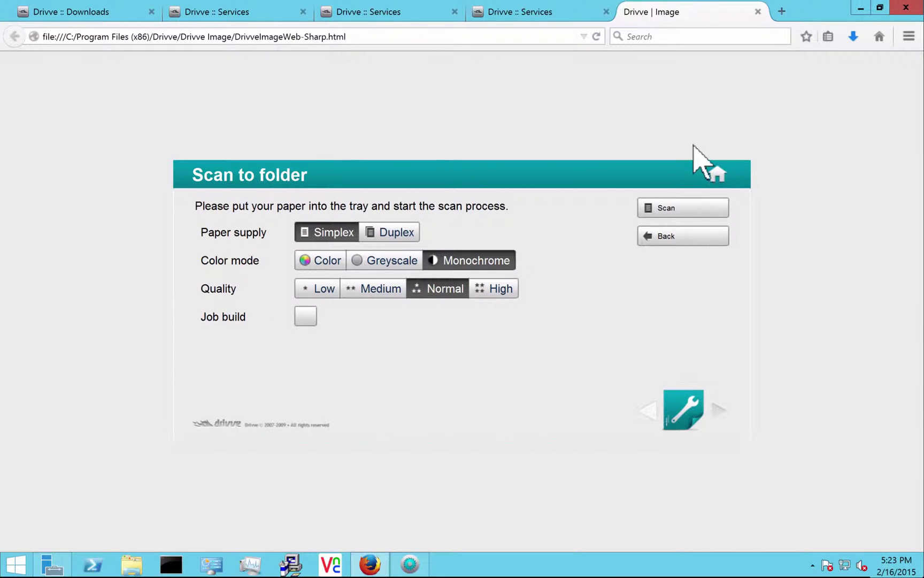
left_click(666, 207)
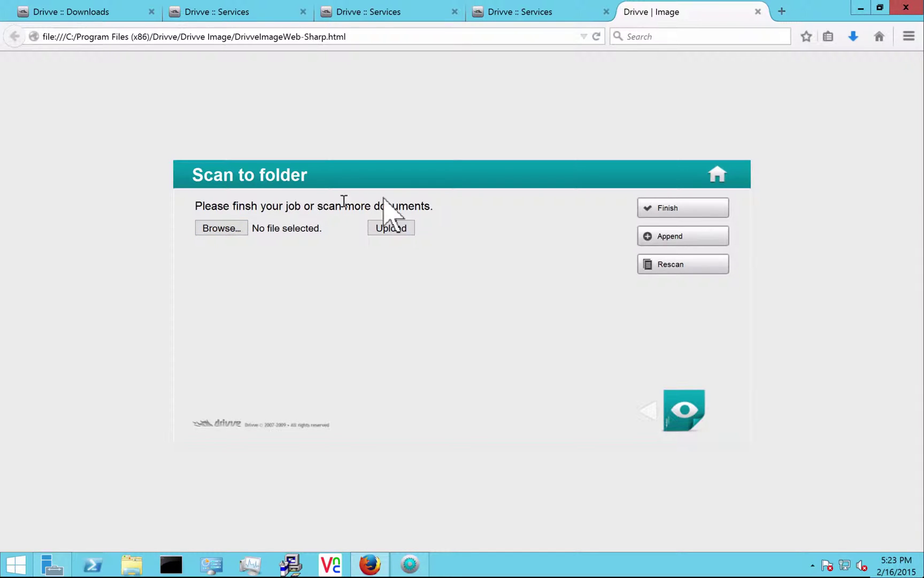
left_click(675, 214)
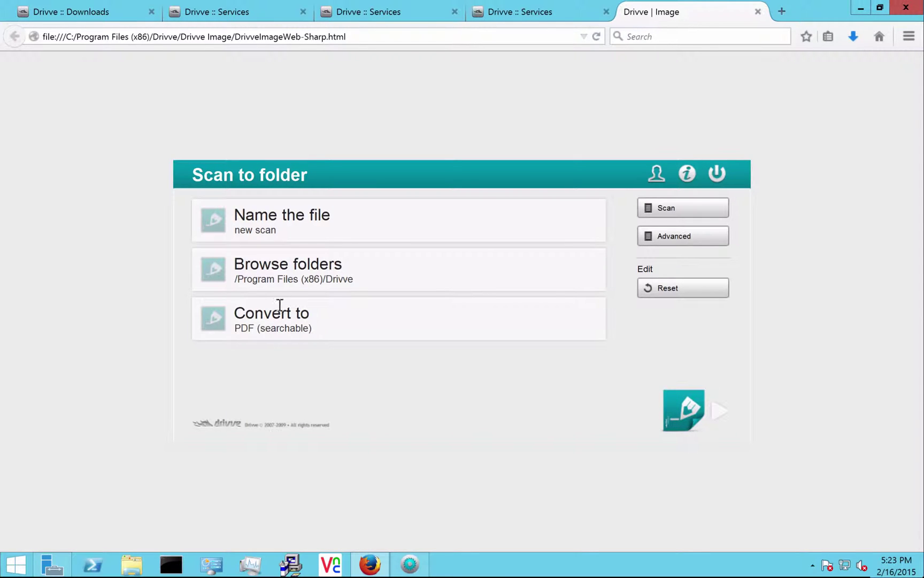
left_click(129, 569)
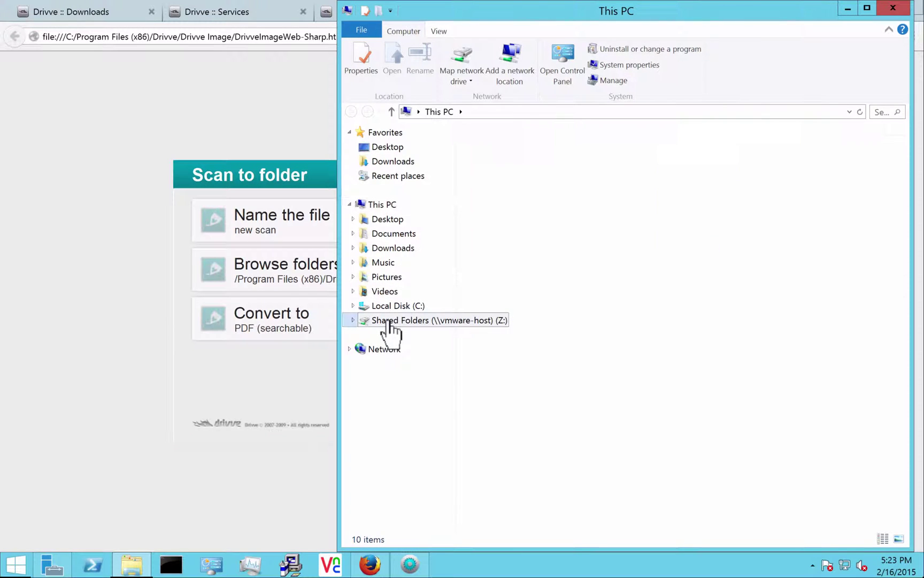
Find new scan.pdf in C:\Program Files (x86)\Drivve, then return to the Scan to folder profile.
left_click(388, 323)
left_click(399, 307)
double_click(514, 244)
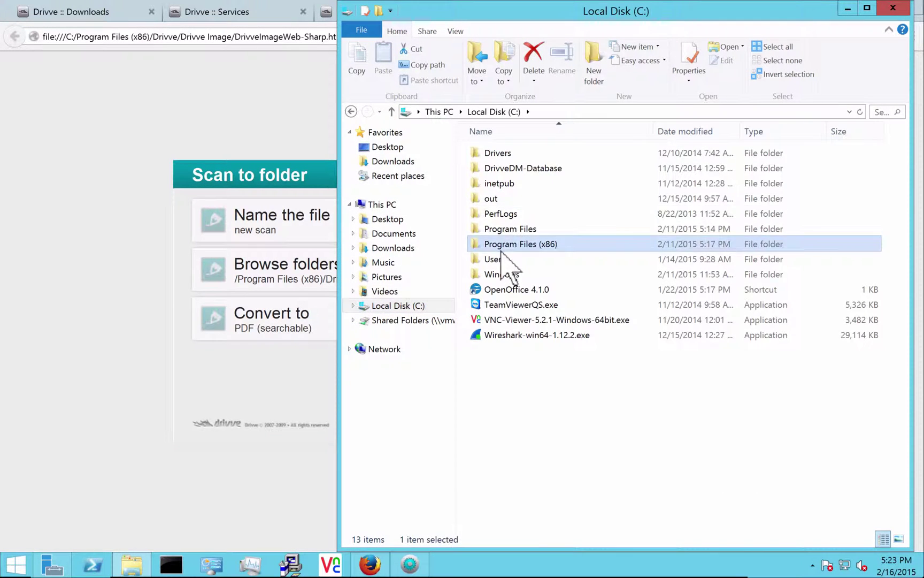
double_click(498, 199)
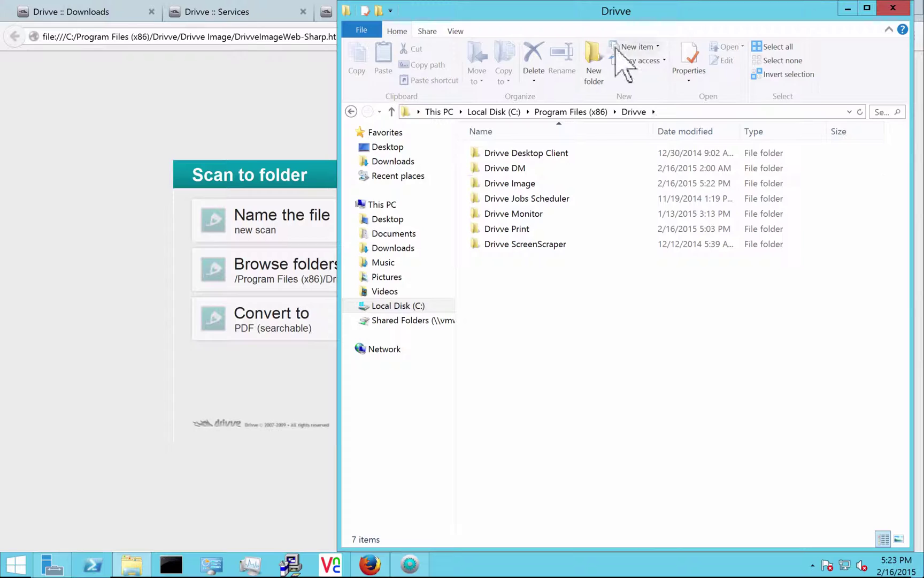
left_click_drag(647, 10, 615, 10)
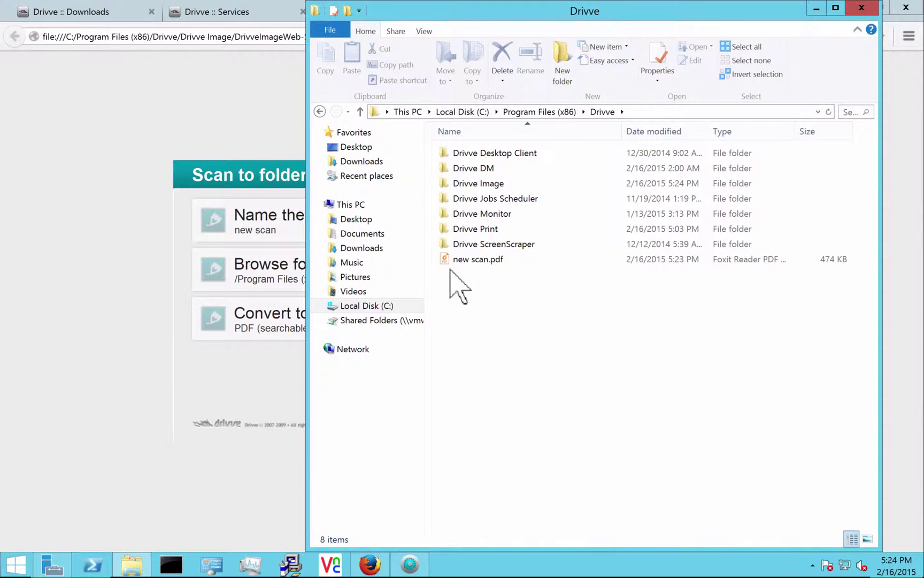
left_click(479, 260)
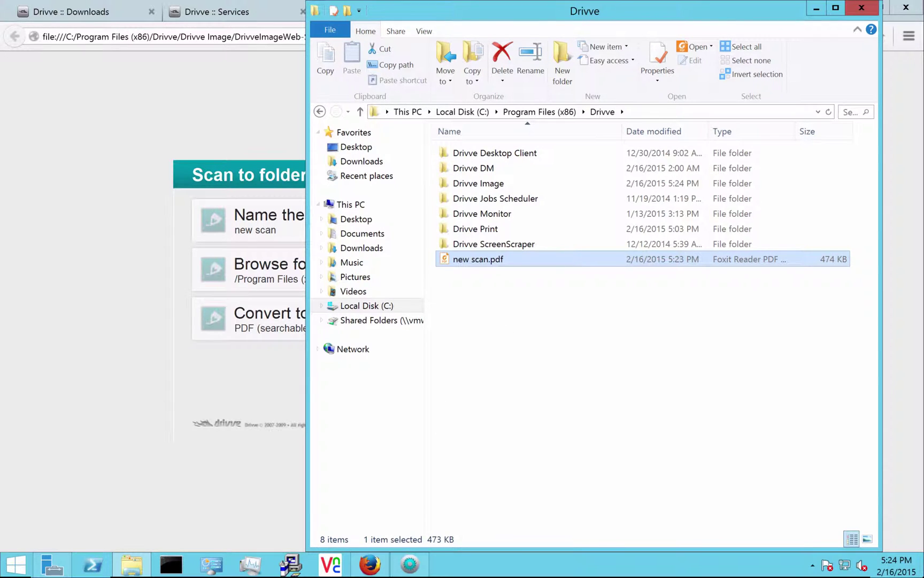
left_click(409, 565)
left_click(82, 92)
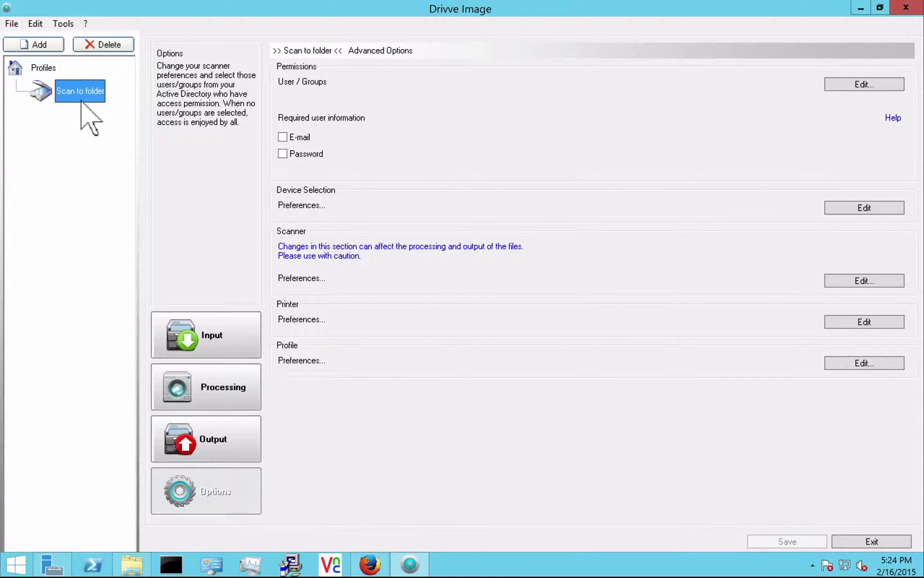
left_click(229, 343)
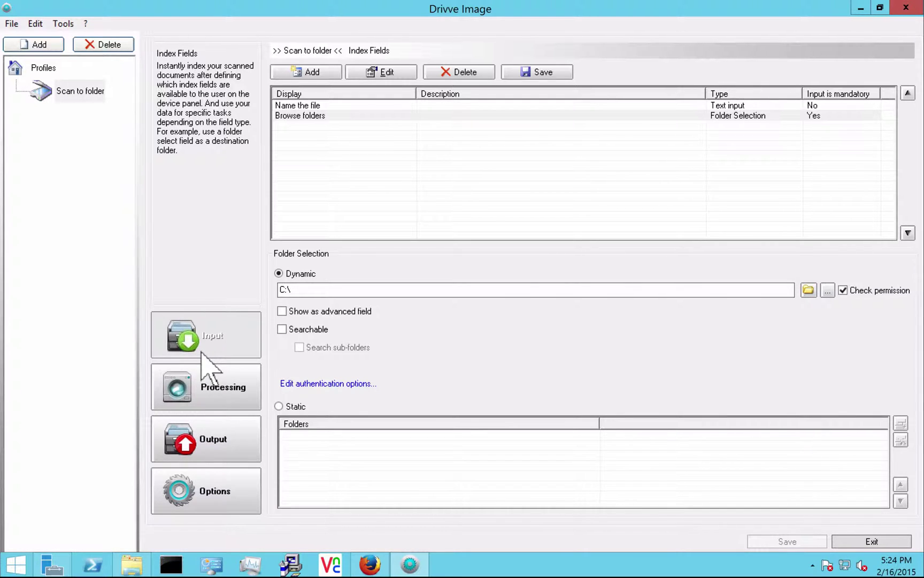
left_click(75, 97)
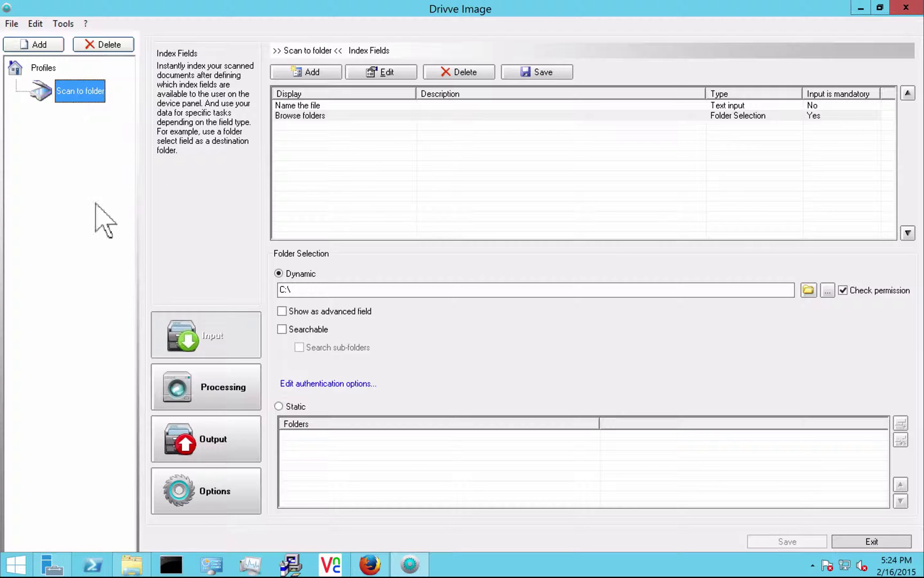
left_click(214, 353)
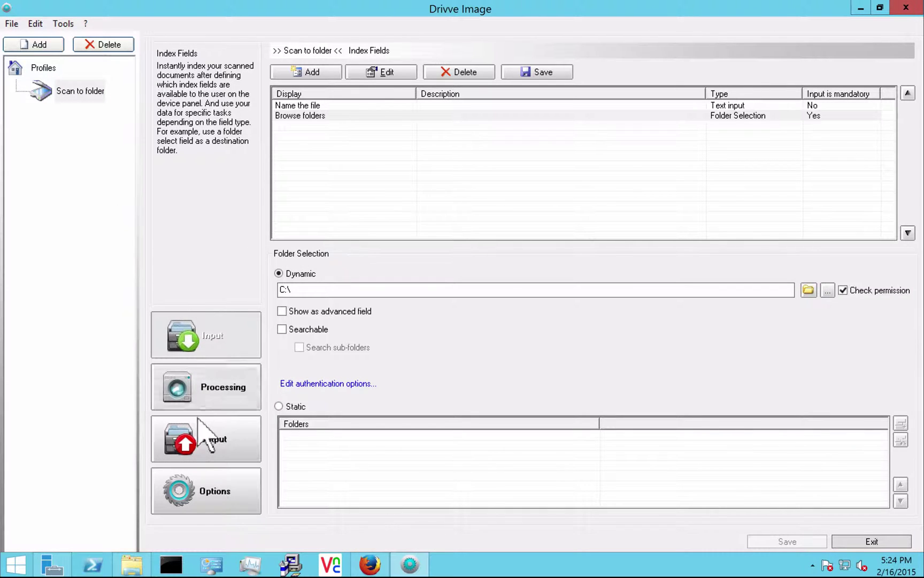
left_click(219, 398)
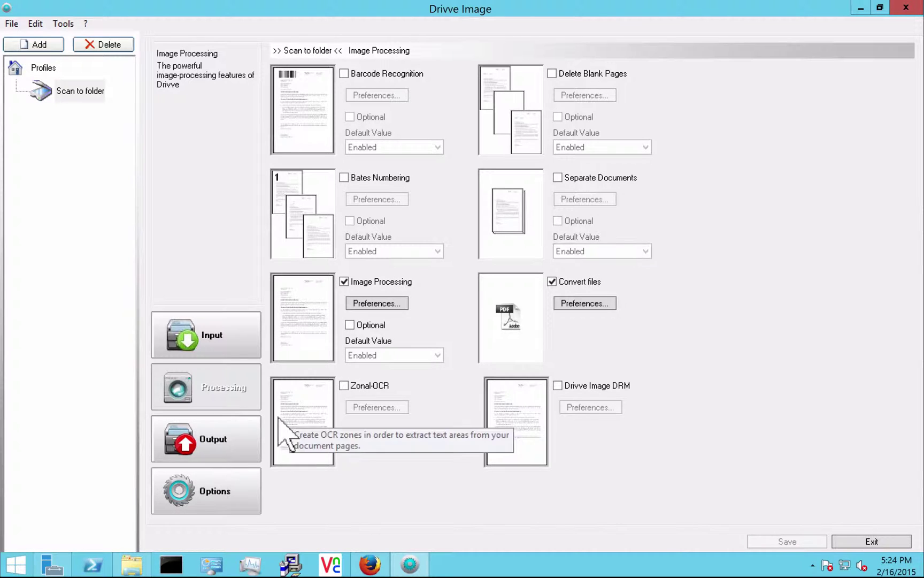
left_click(211, 452)
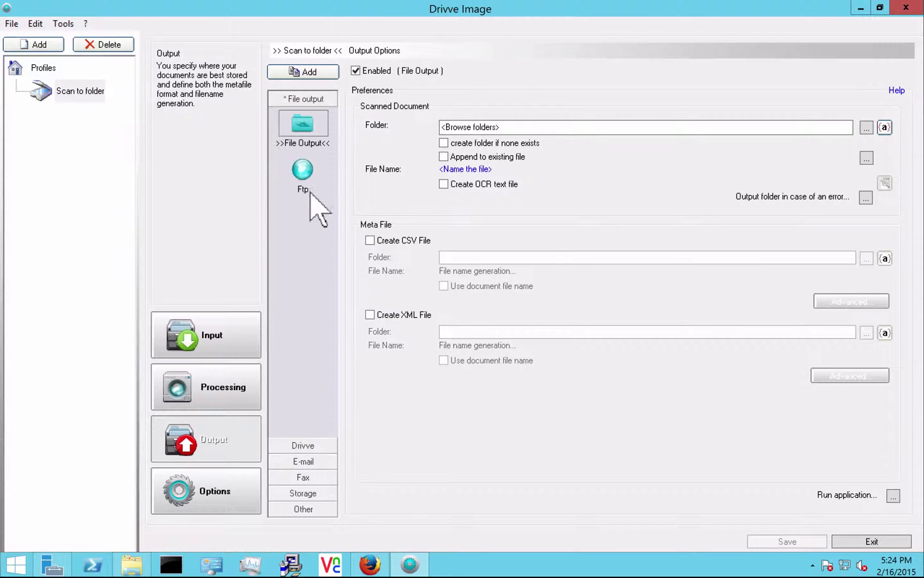
left_click(199, 506)
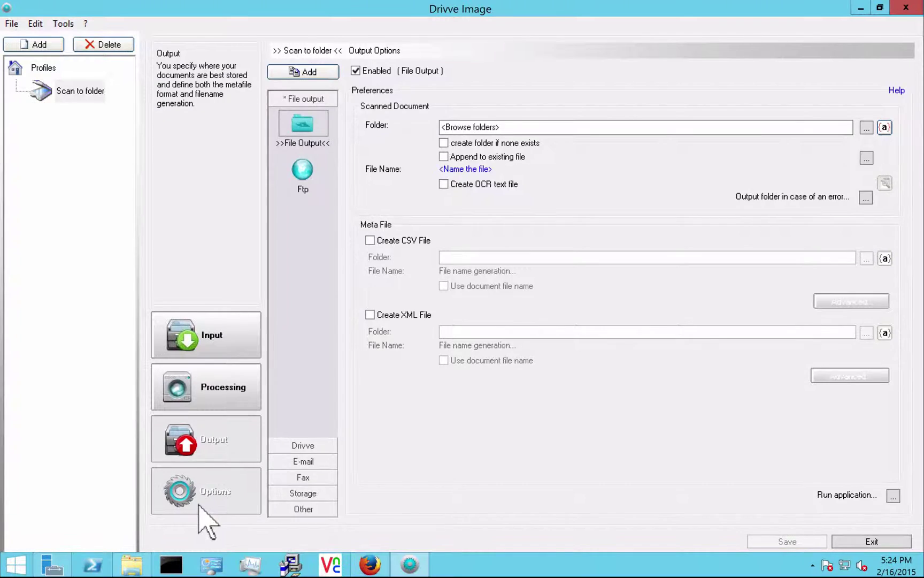